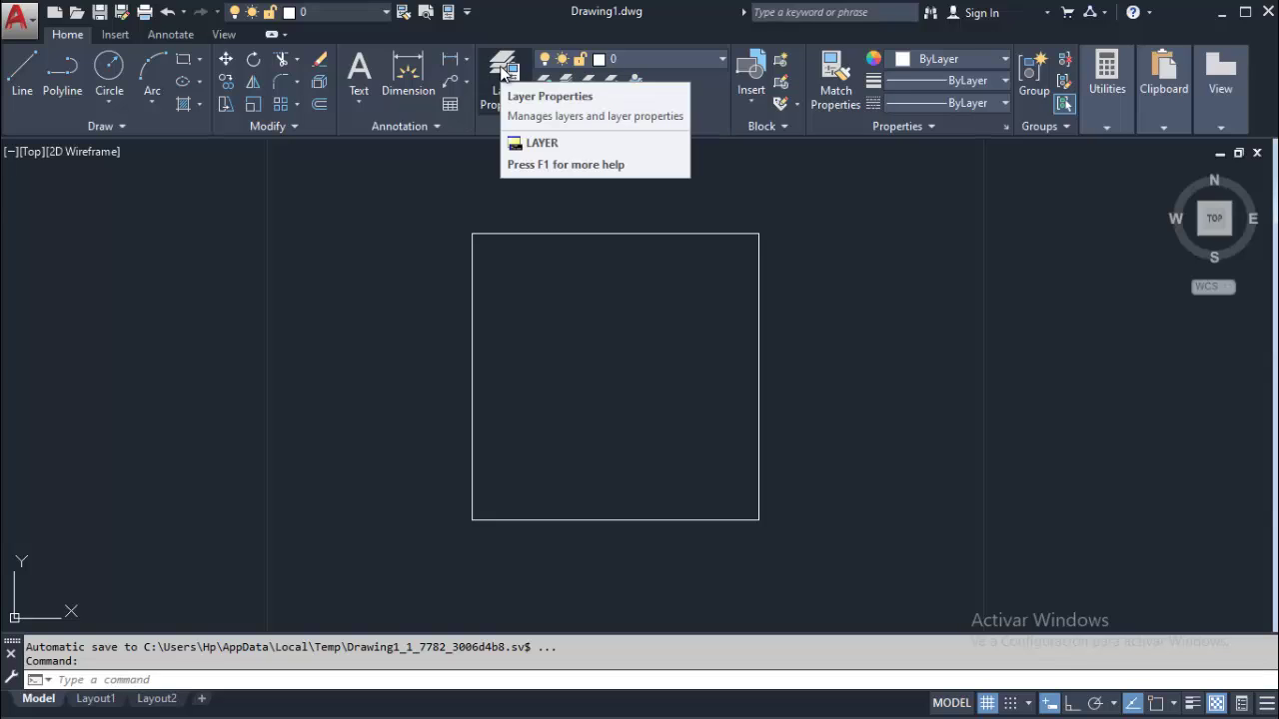
# In the Layer Properties Manager, add a layer named RECTANGULOS with colour yellow
pyautogui.click(503, 72)
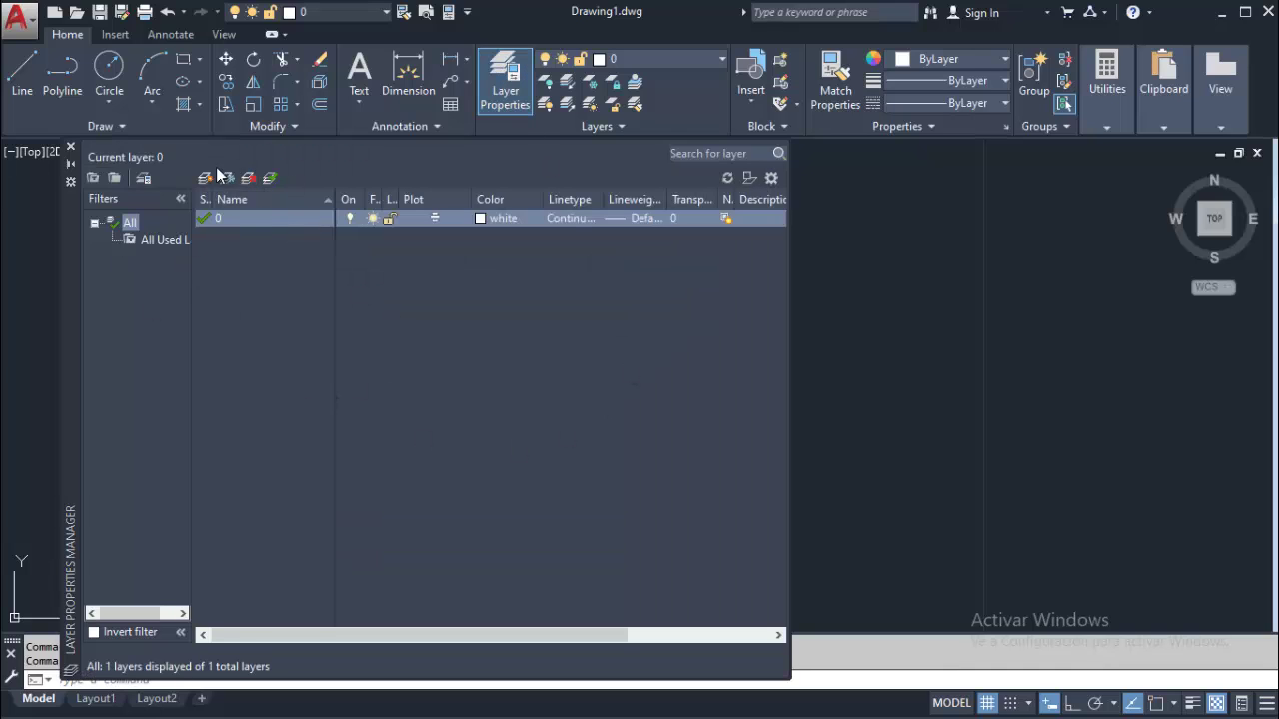
pyautogui.moveTo(80, 240); pyautogui.dragTo(197, 190)
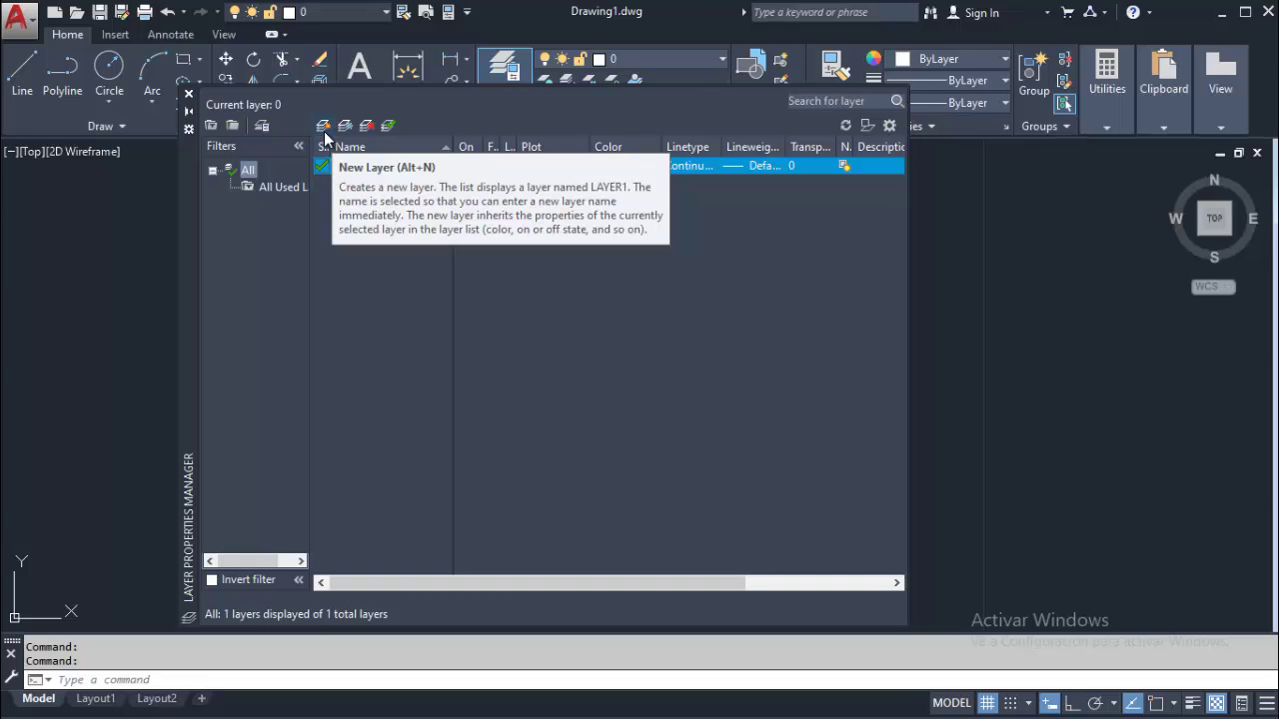
pyautogui.click(324, 127)
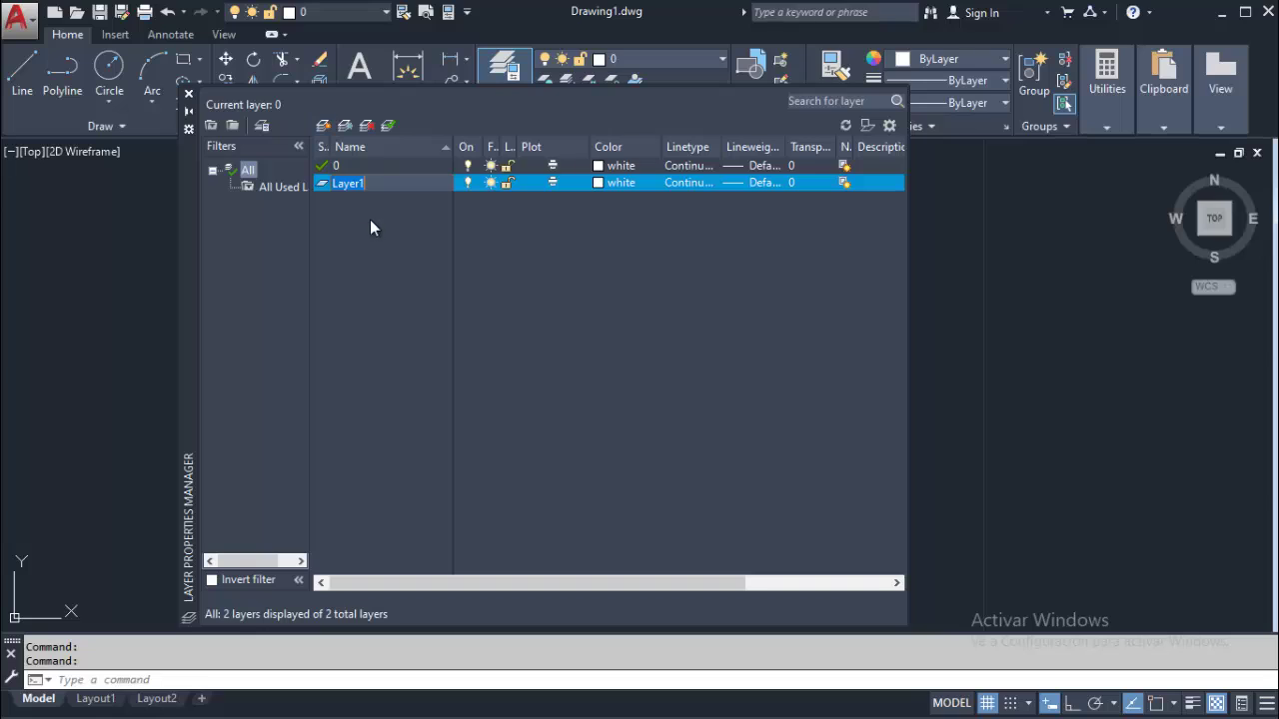
pyautogui.click(407, 217)
pyautogui.click(400, 180)
pyautogui.press('BackSpace')
pyautogui.write('RECTANG')
pyautogui.write('ULOS')
pyautogui.click(596, 183)
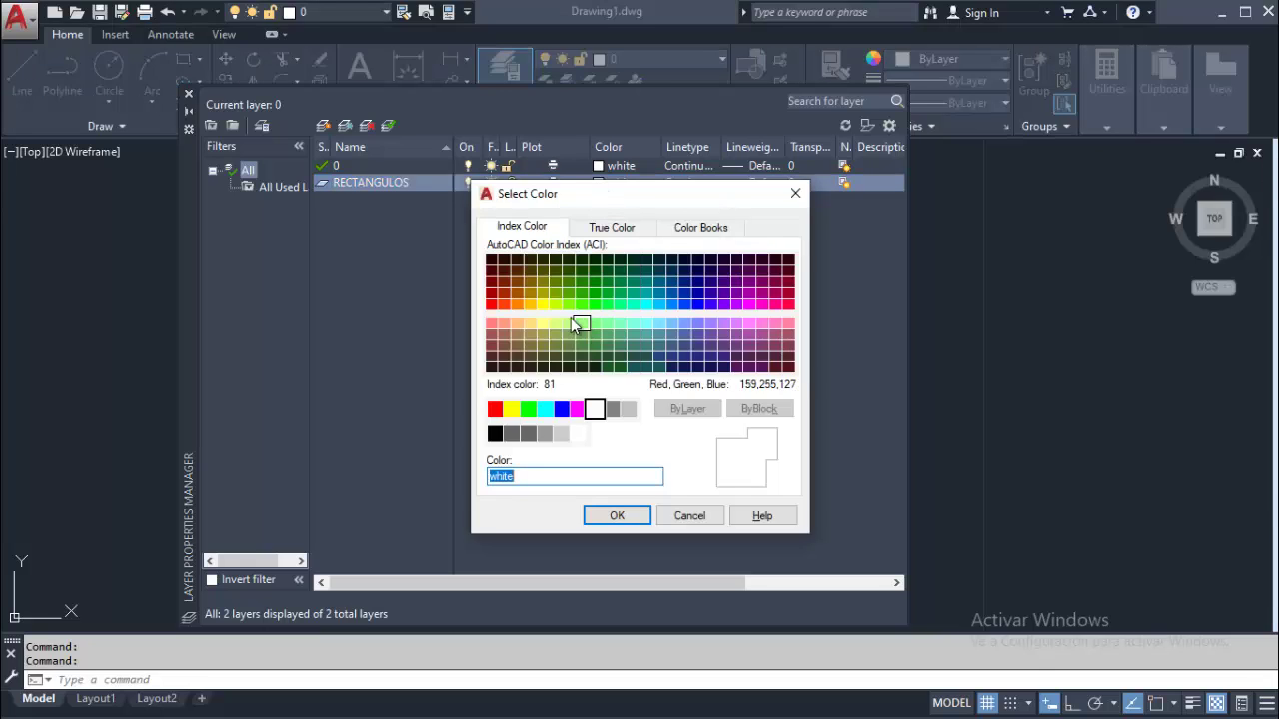
pyautogui.click(510, 409)
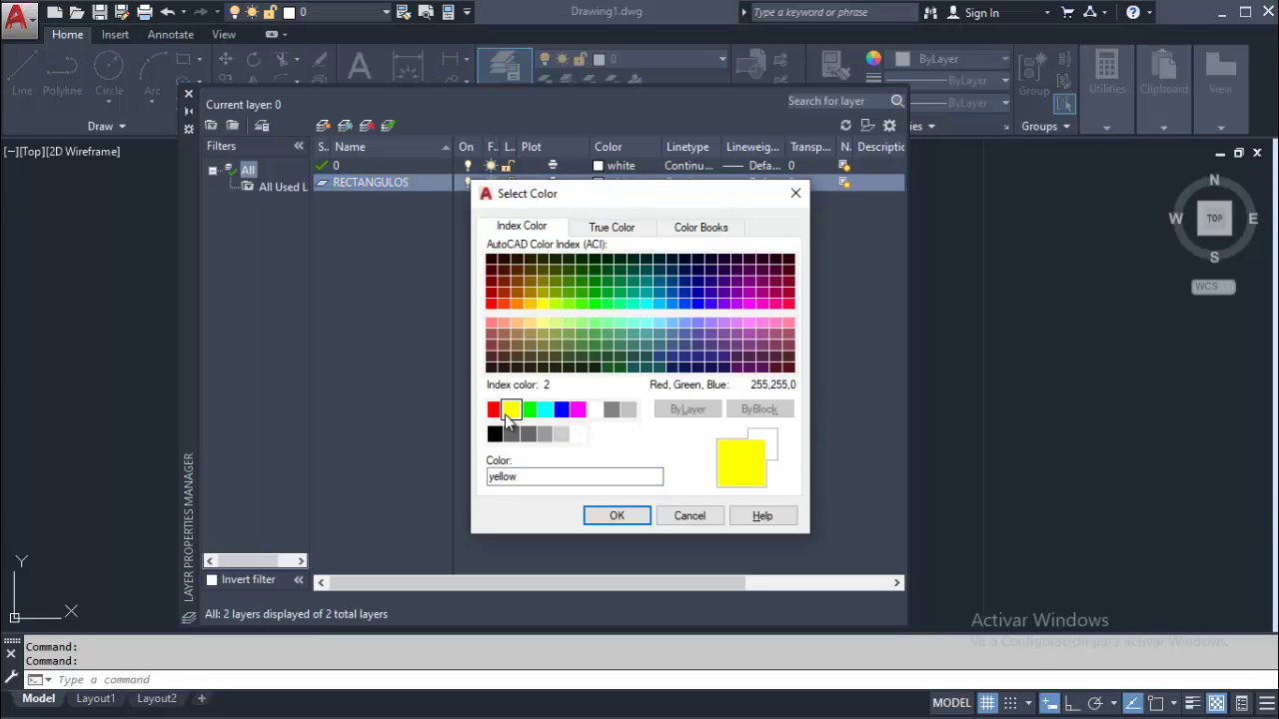
pyautogui.click(620, 515)
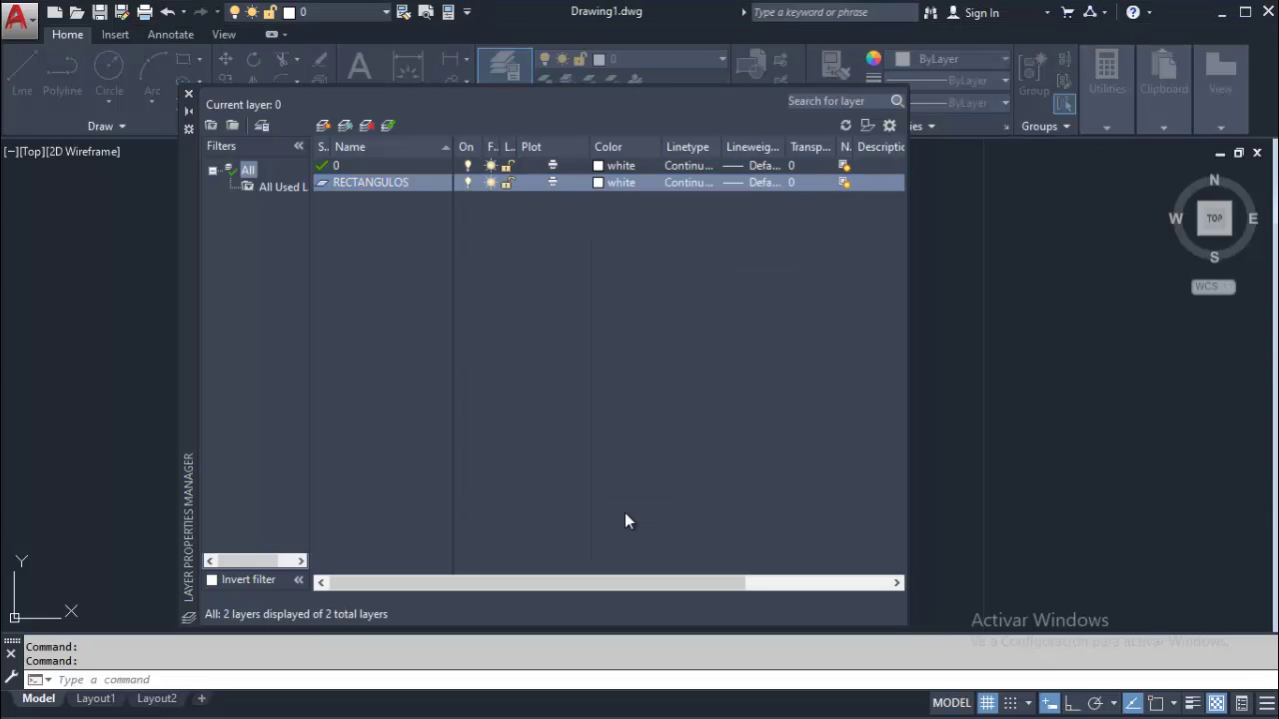
# Add a new layer named CIRCULOS with colour red
pyautogui.click(324, 127)
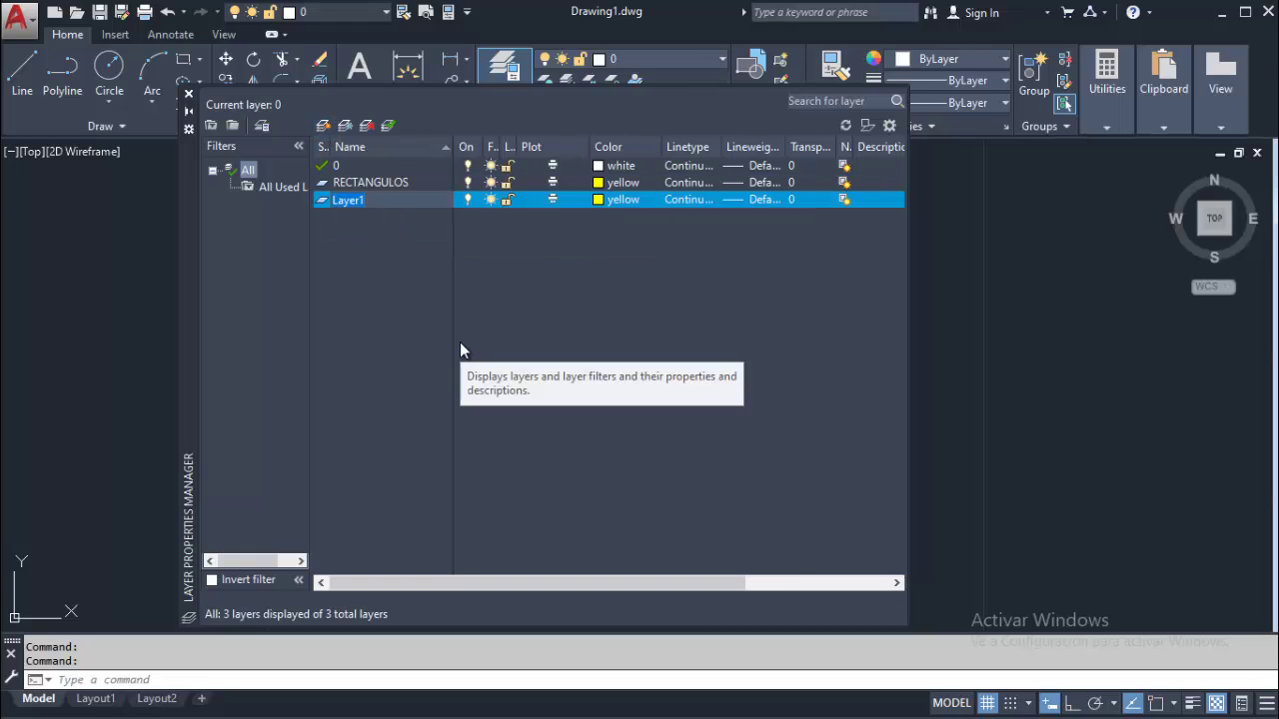
pyautogui.write('CIRCULOS')
pyautogui.click(599, 204)
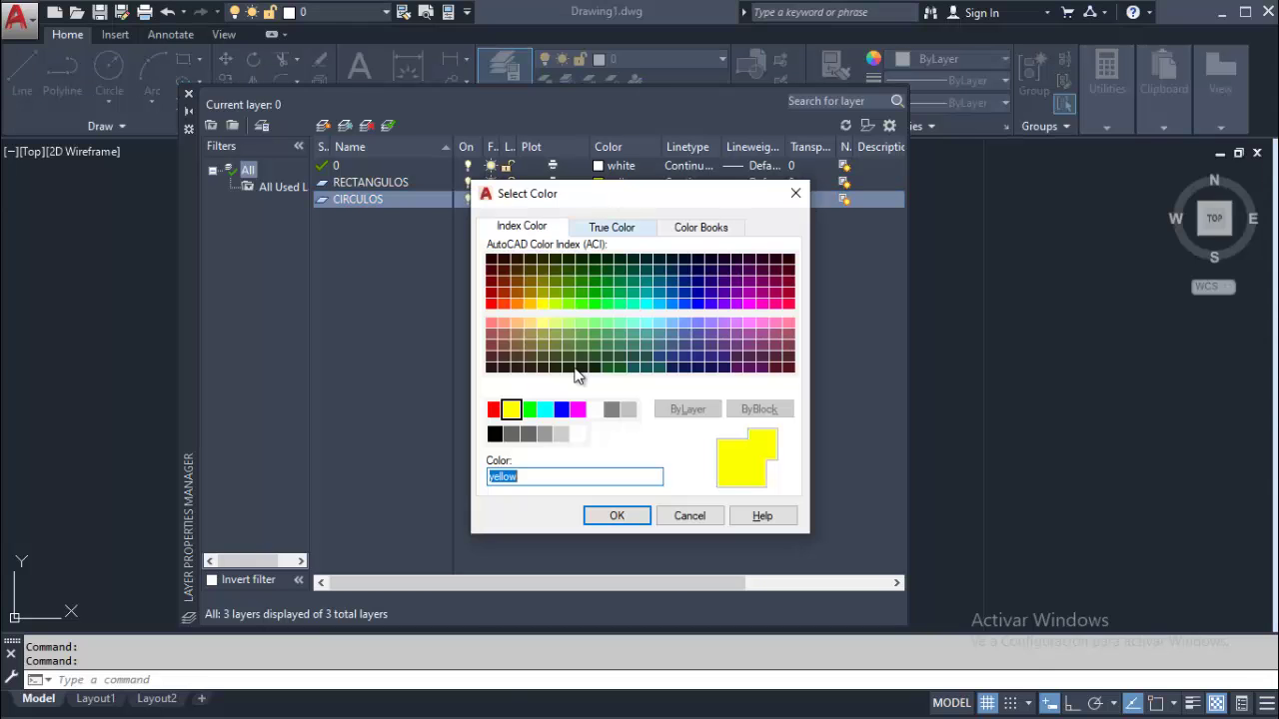
pyautogui.click(494, 410)
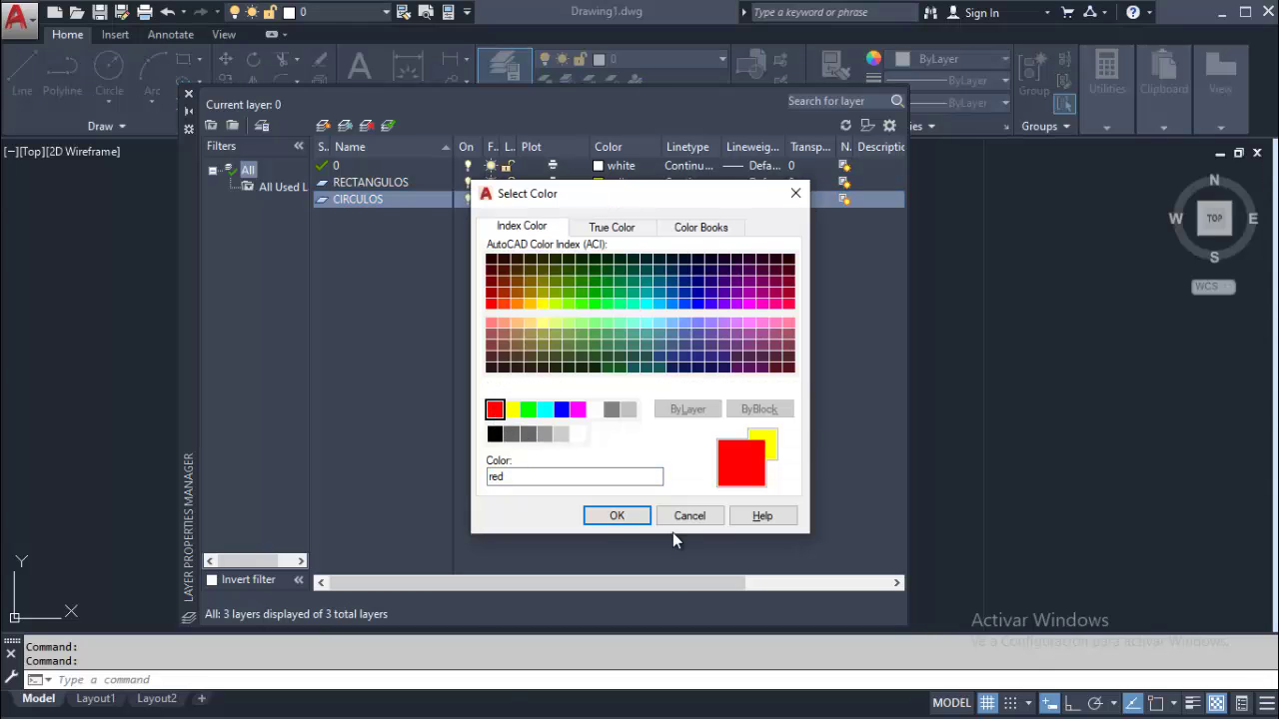
pyautogui.click(618, 515)
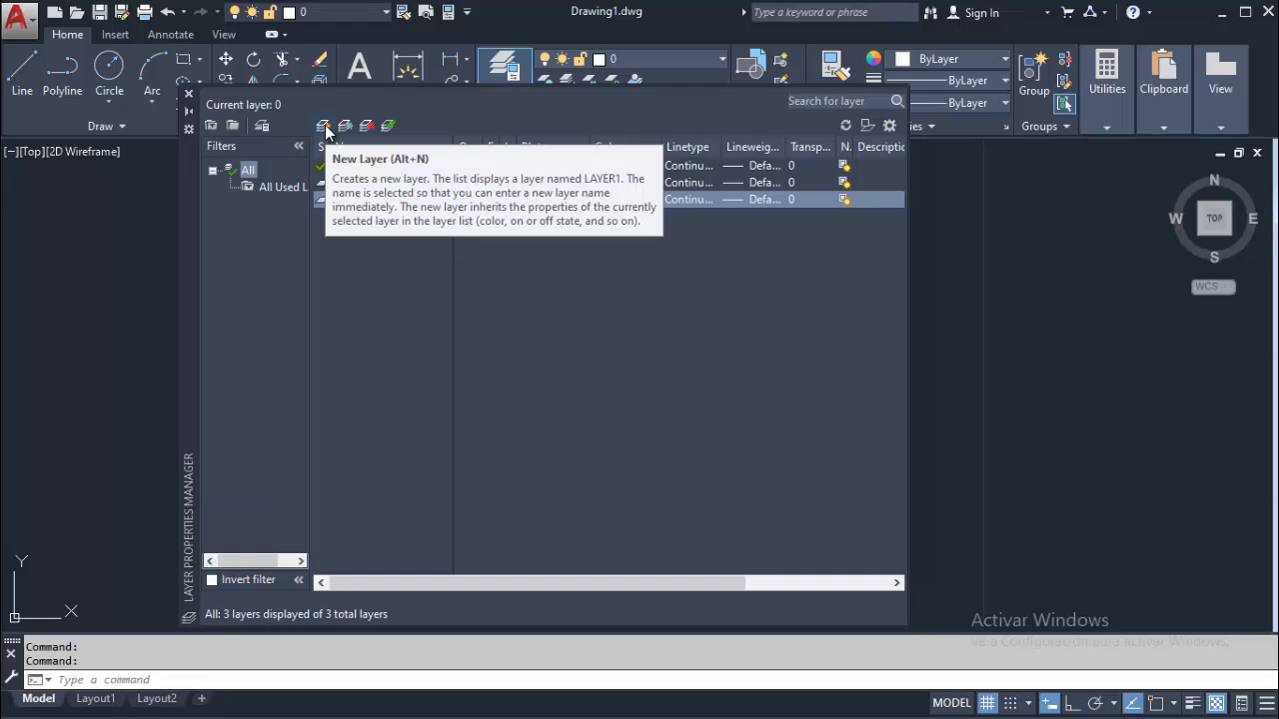
# Add a green TRIANGULOS layer, then review the three new layers
pyautogui.click(324, 127)
pyautogui.write('TRIANGULOS')
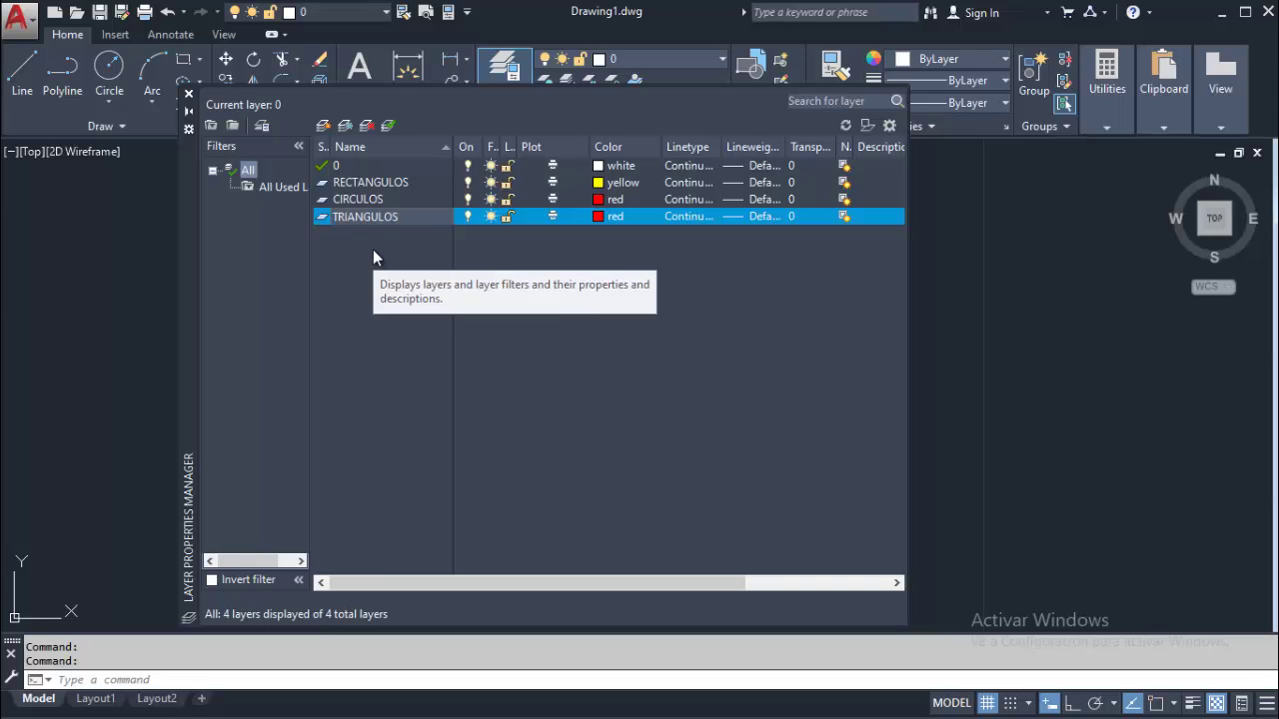
pyautogui.press('Return')
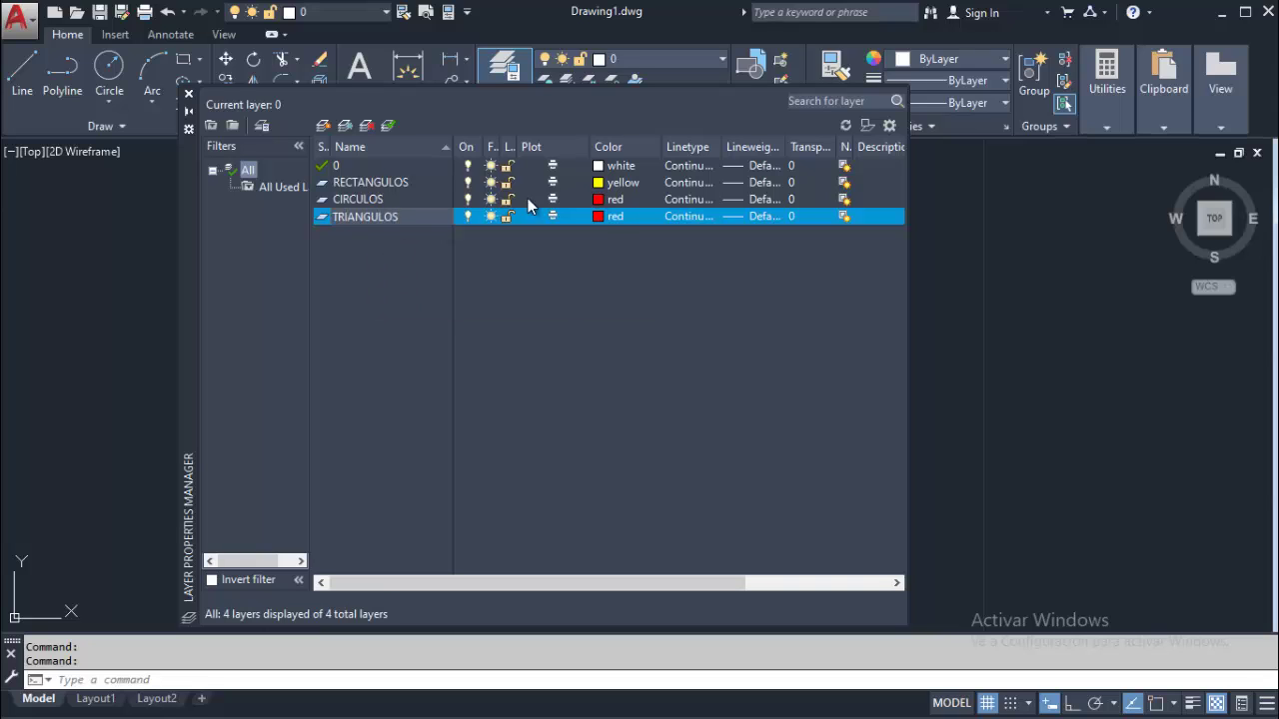
pyautogui.click(599, 218)
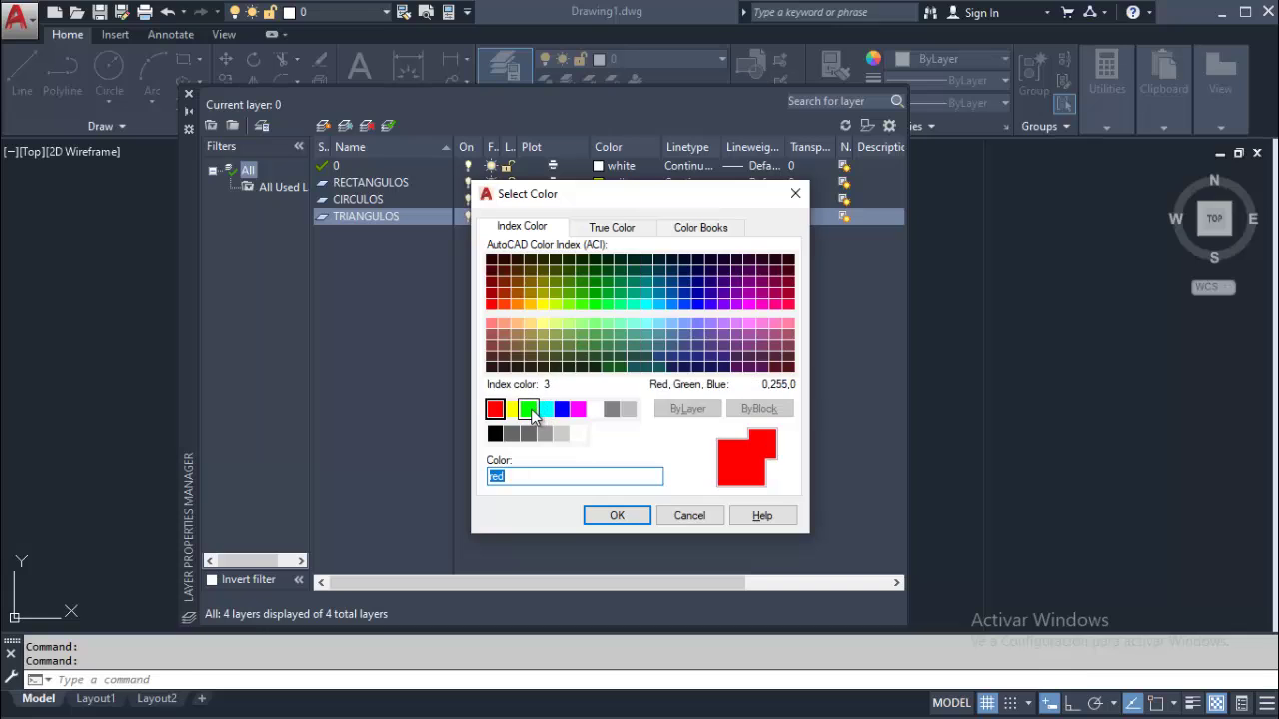
pyautogui.click(527, 410)
pyautogui.click(619, 516)
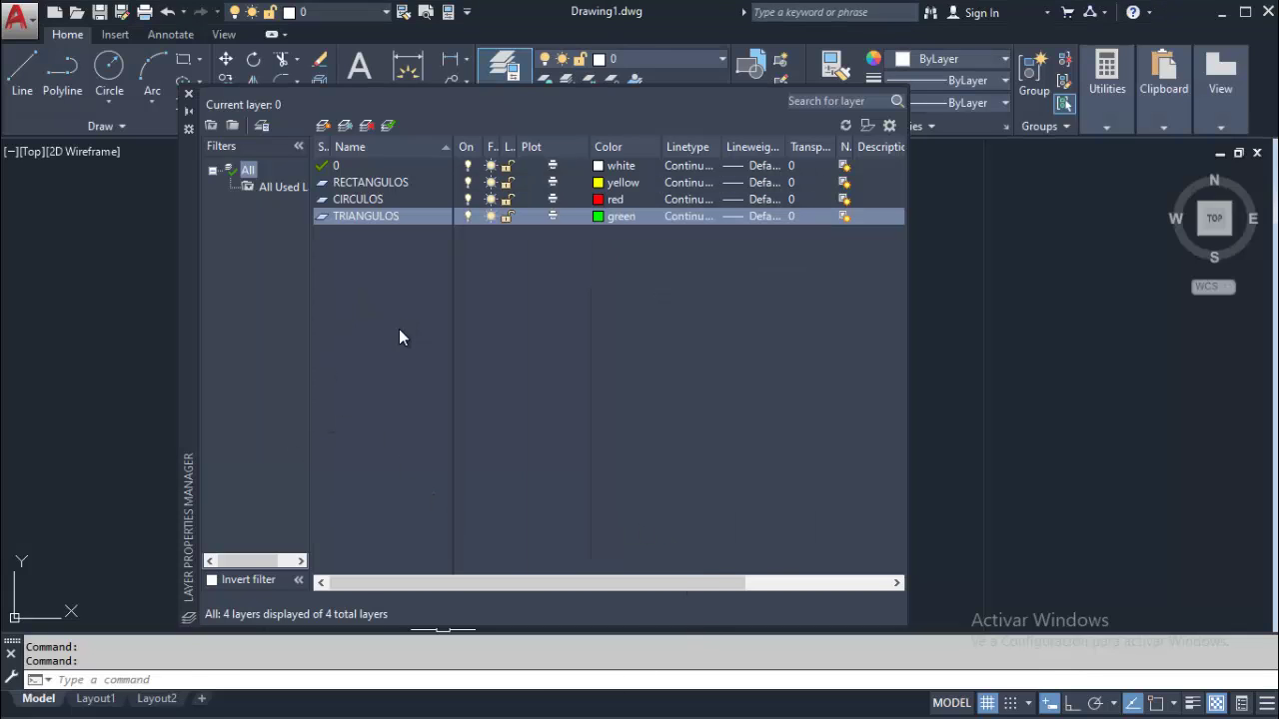
pyautogui.click(392, 183)
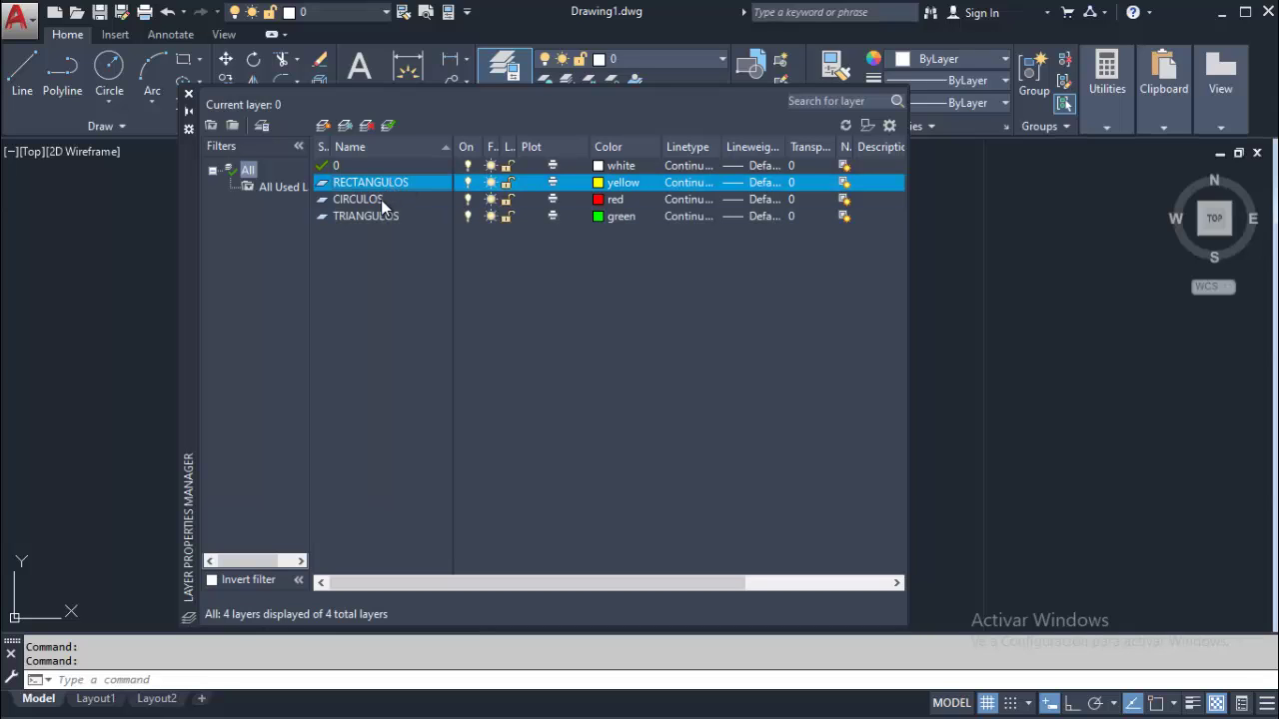
pyautogui.click(380, 200)
pyautogui.click(392, 218)
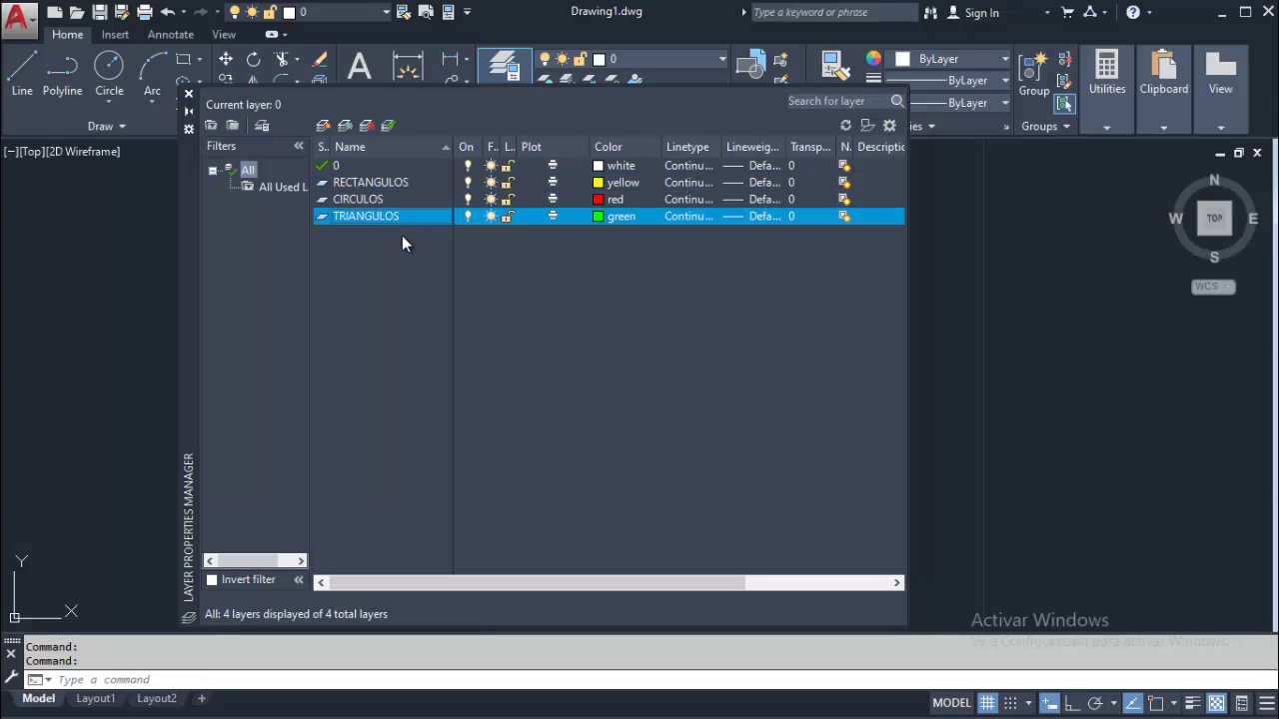
# Close the layer manager and pan the square frame into view
pyautogui.click(189, 97)
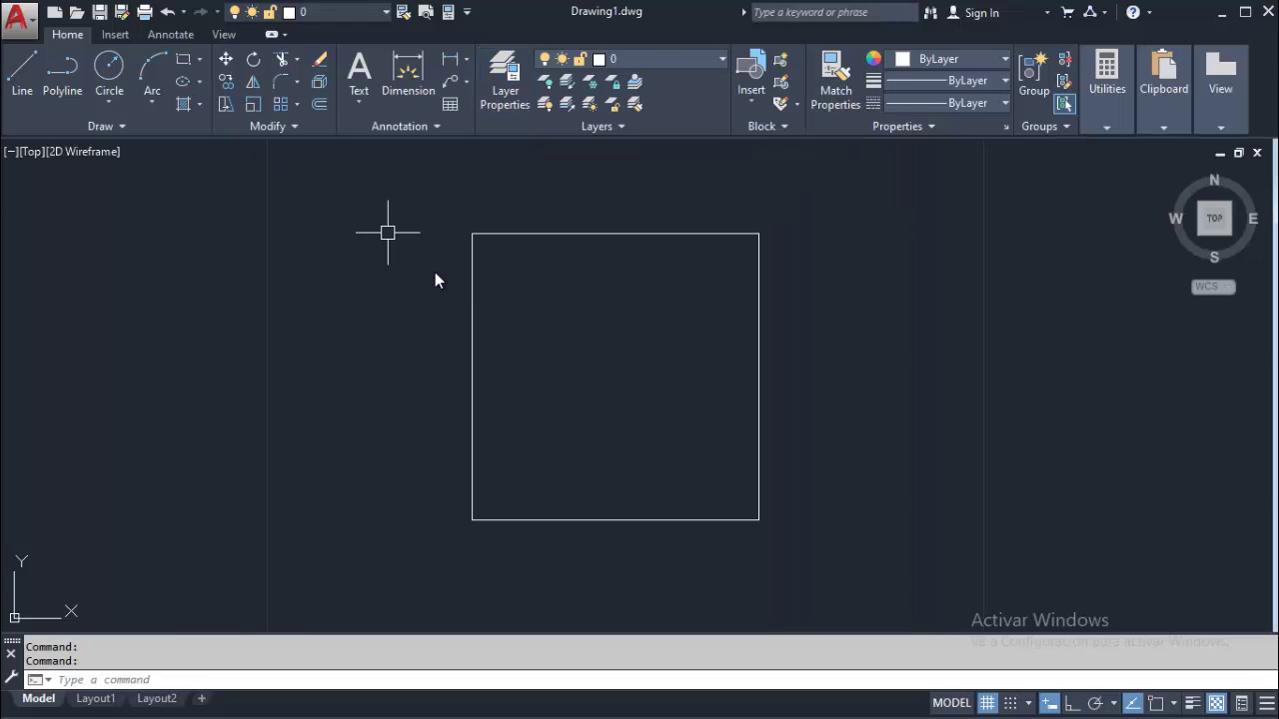
pyautogui.moveTo(682, 360); pyautogui.dragTo(534, 309, button='middle')
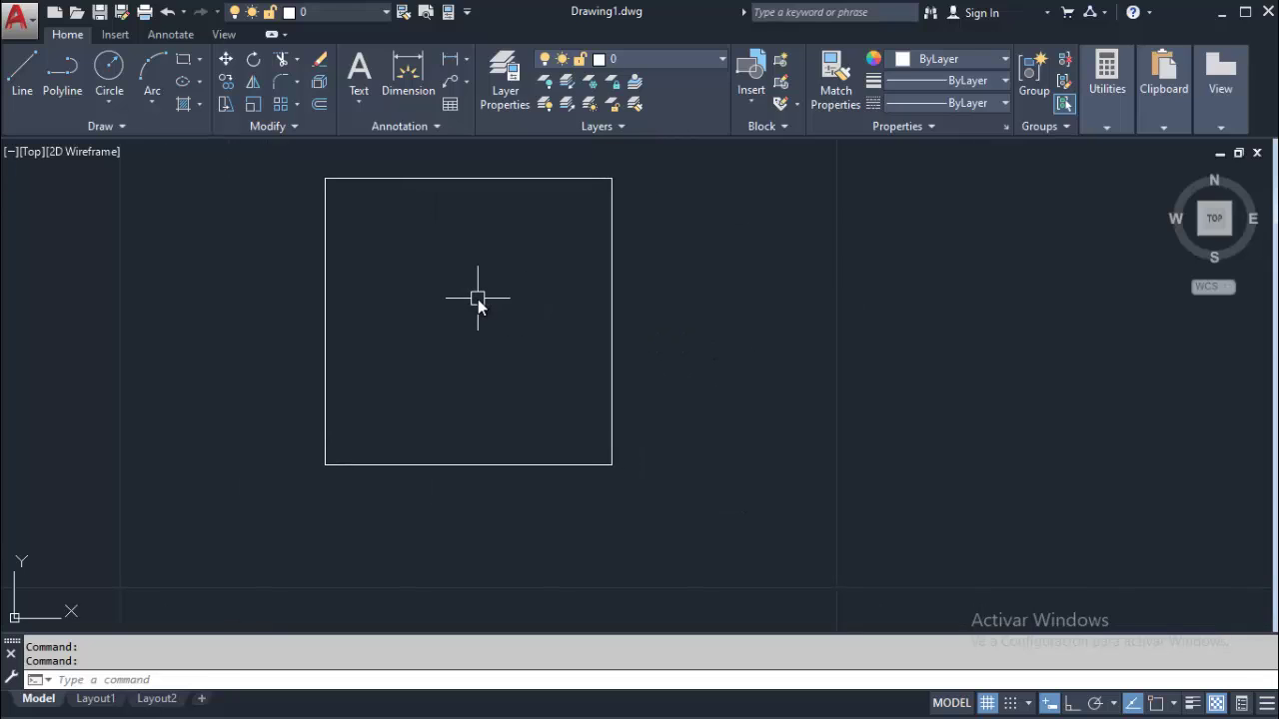
pyautogui.moveTo(400, 251); pyautogui.dragTo(398, 283, button='middle')
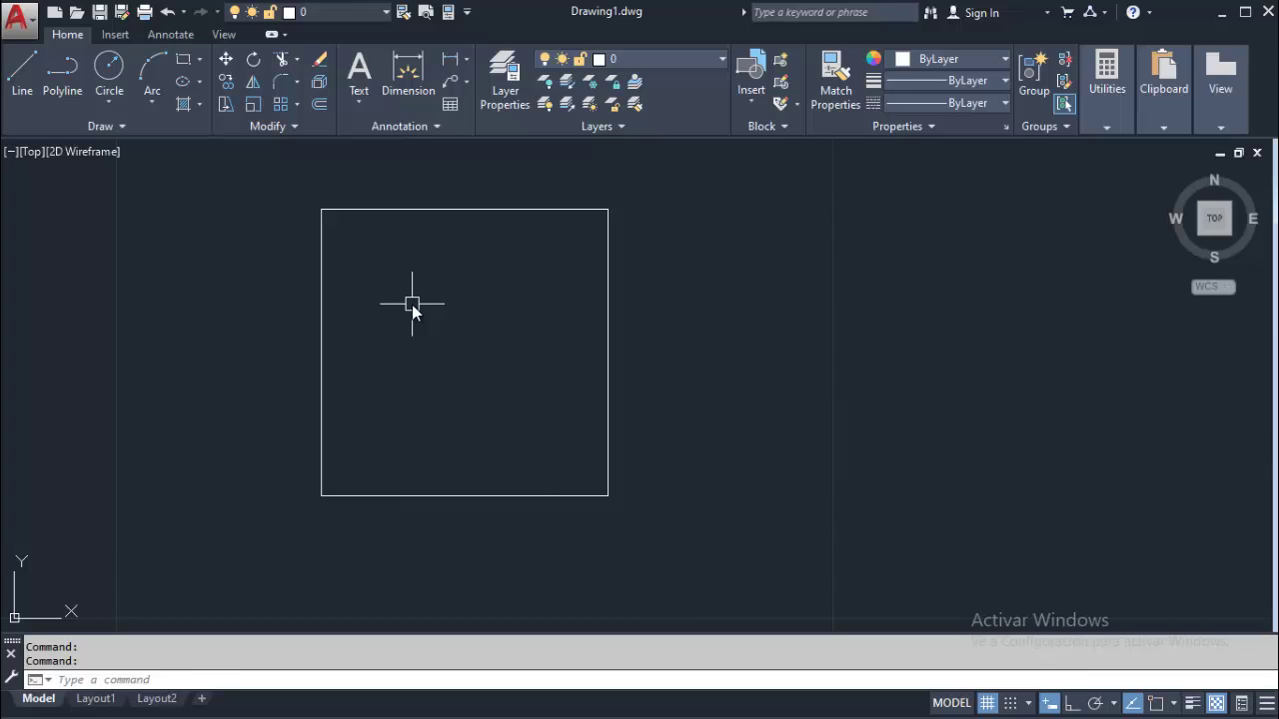
pyautogui.write('RE')
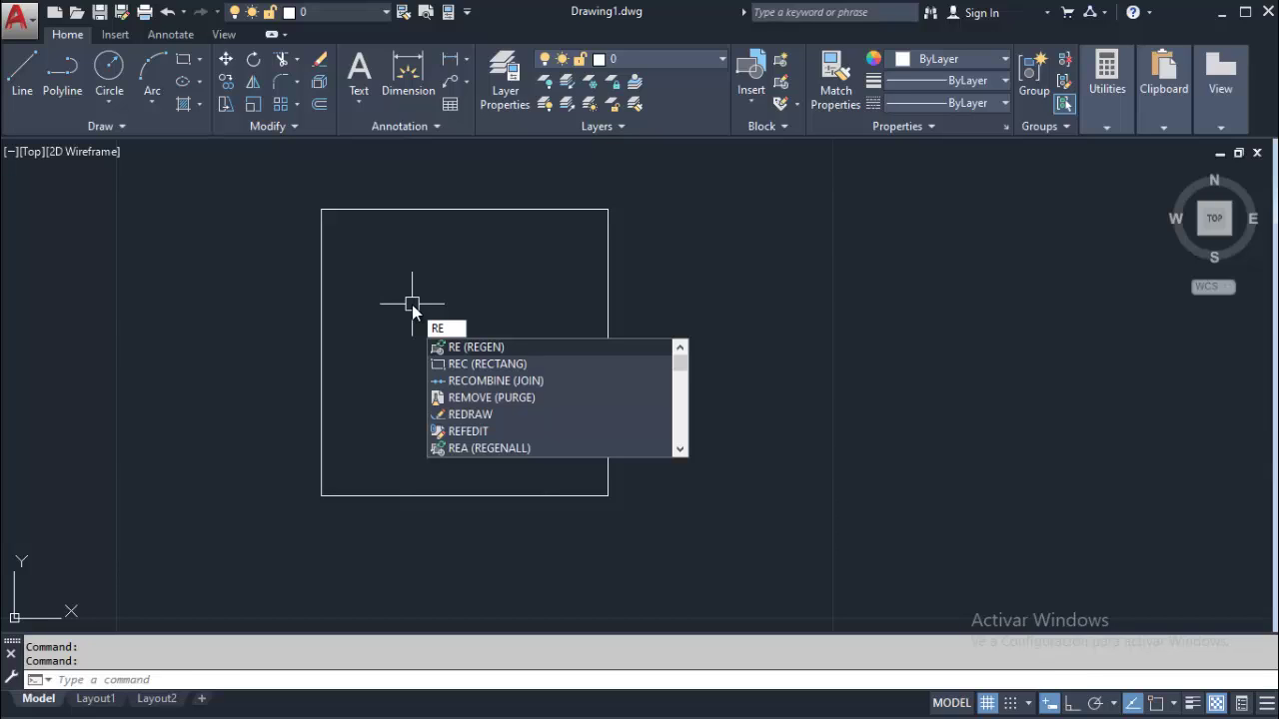
pyautogui.write('C')
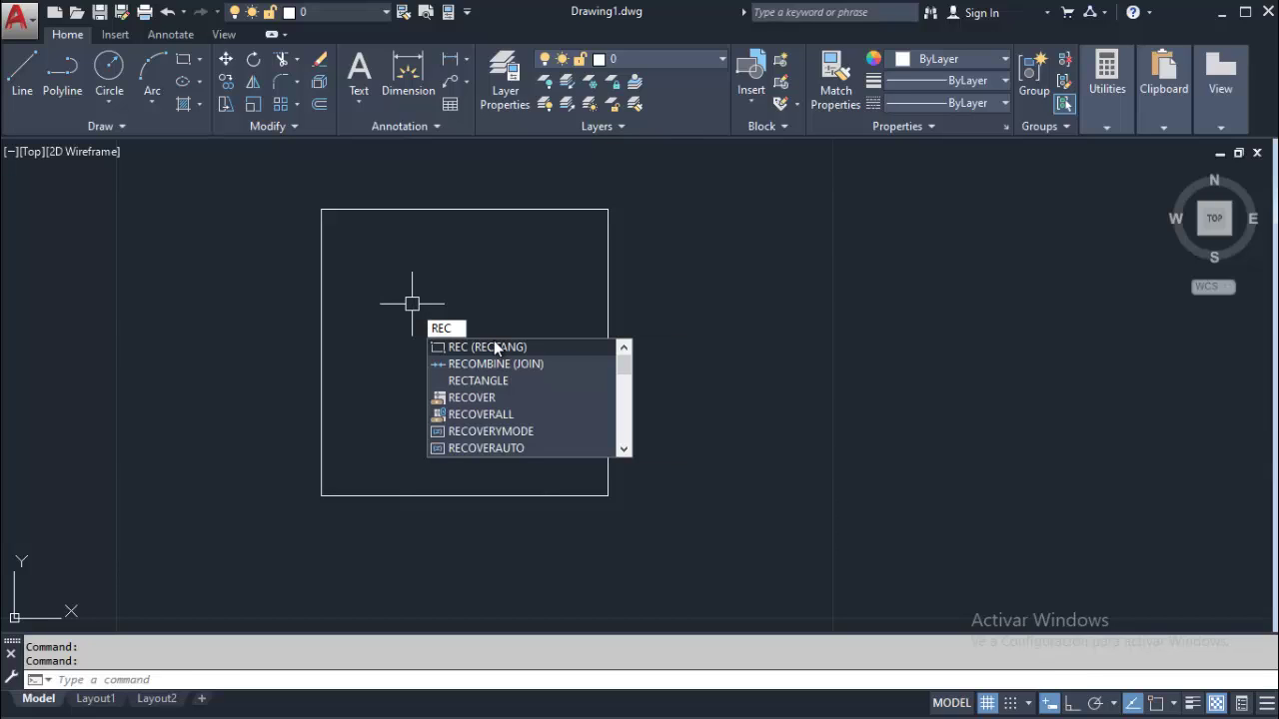
pyautogui.press('Escape')
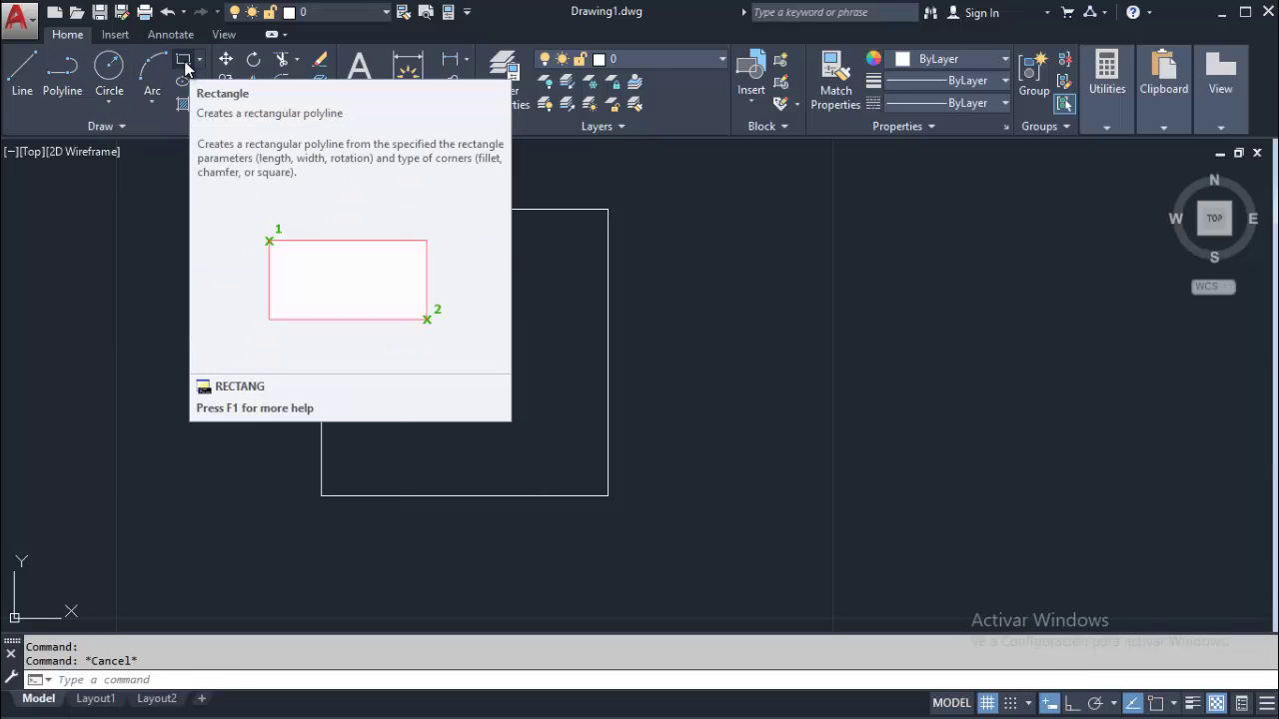
# Draw a 2 by 3 rectangle from a corner in the frame's upper-left area
pyautogui.click(185, 63)
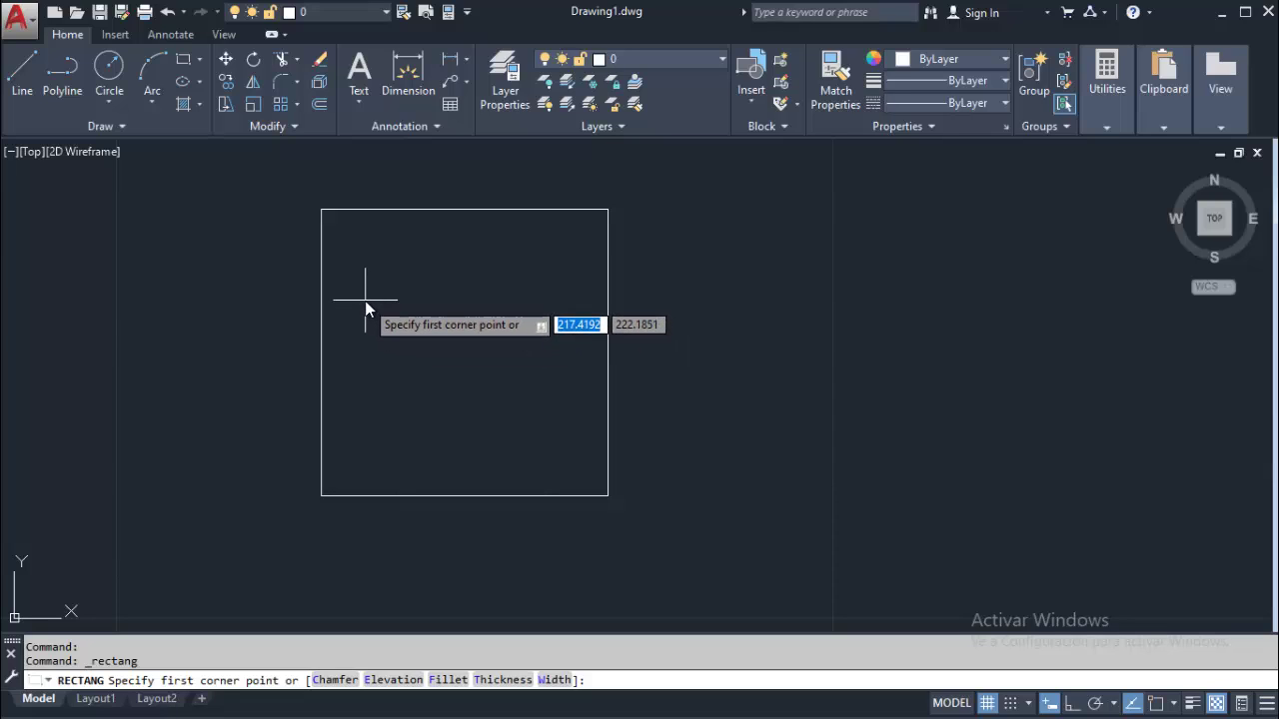
pyautogui.click(366, 298)
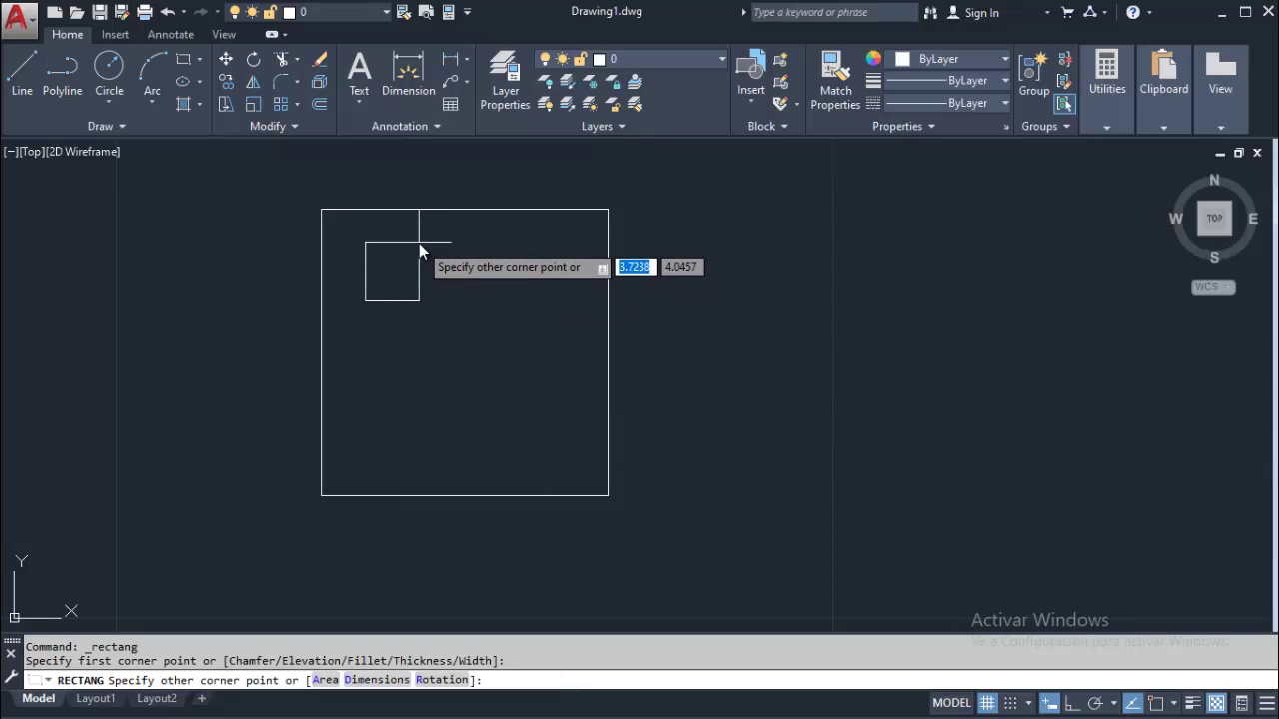
pyautogui.write('2')
pyautogui.press('Tab')
pyautogui.write('3')
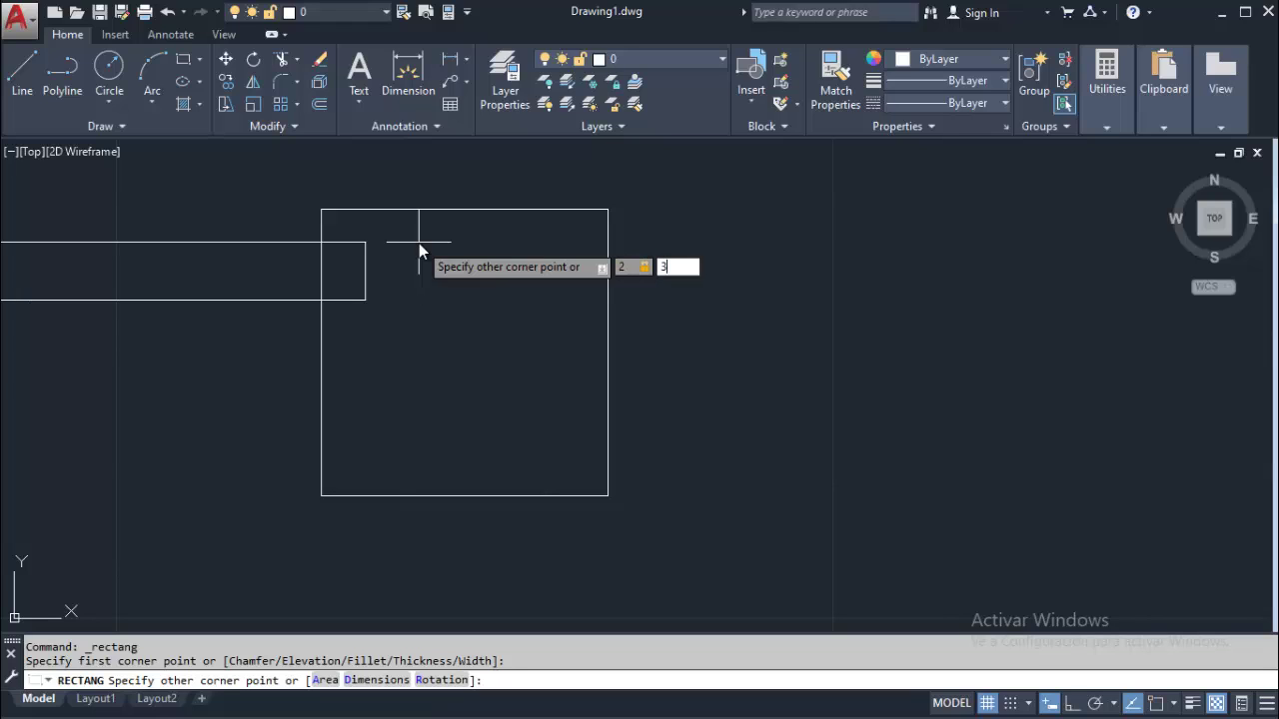
pyautogui.press('Return')
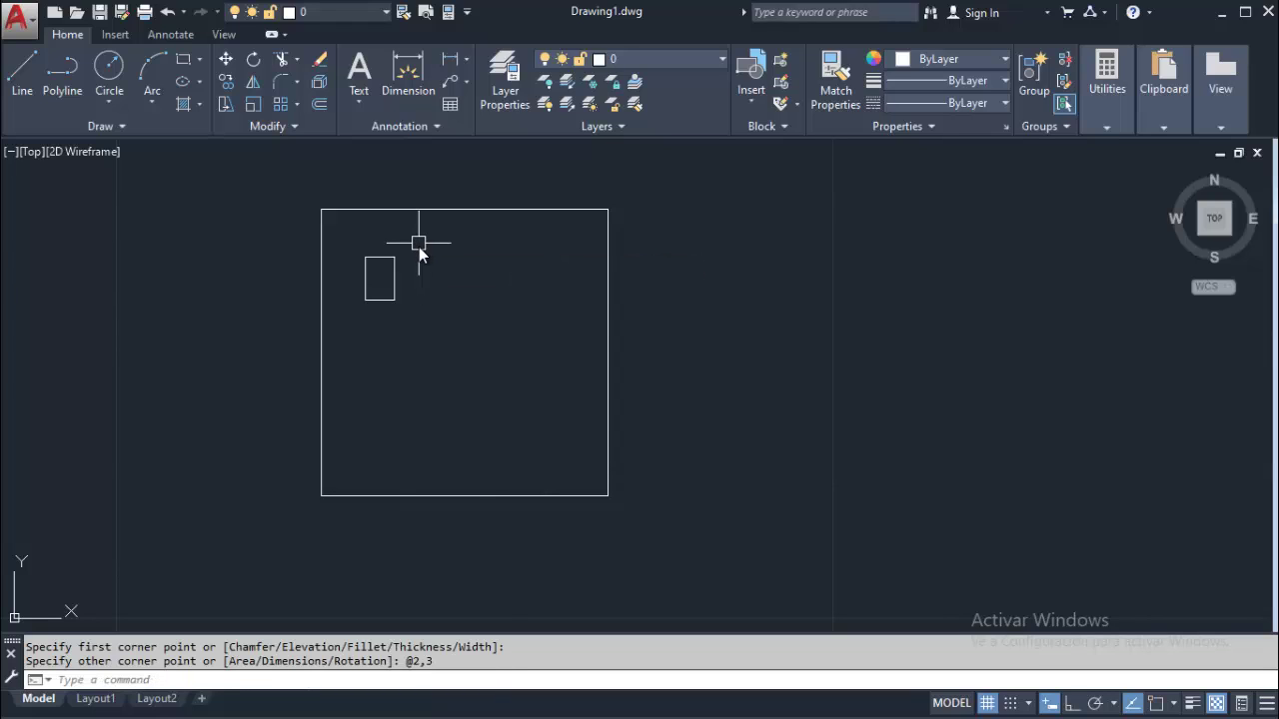
pyautogui.scroll(2, 415, 281)
pyautogui.write('c')
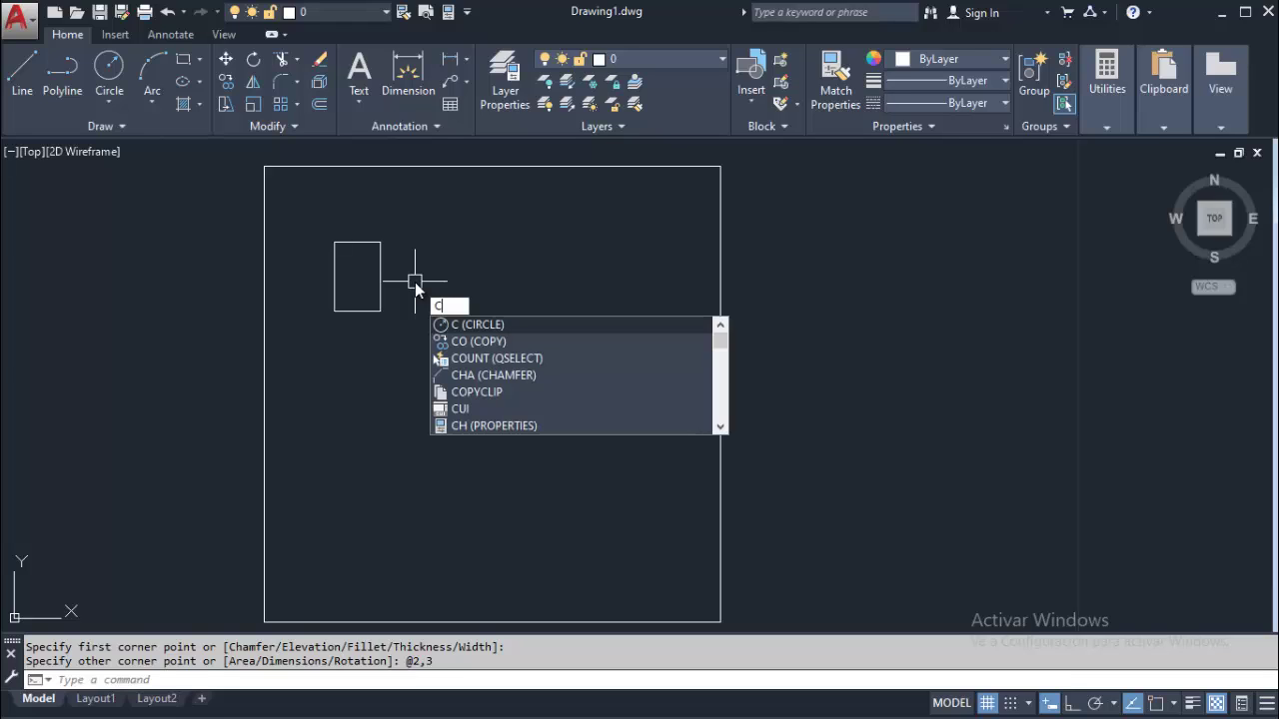
pyautogui.write('p')
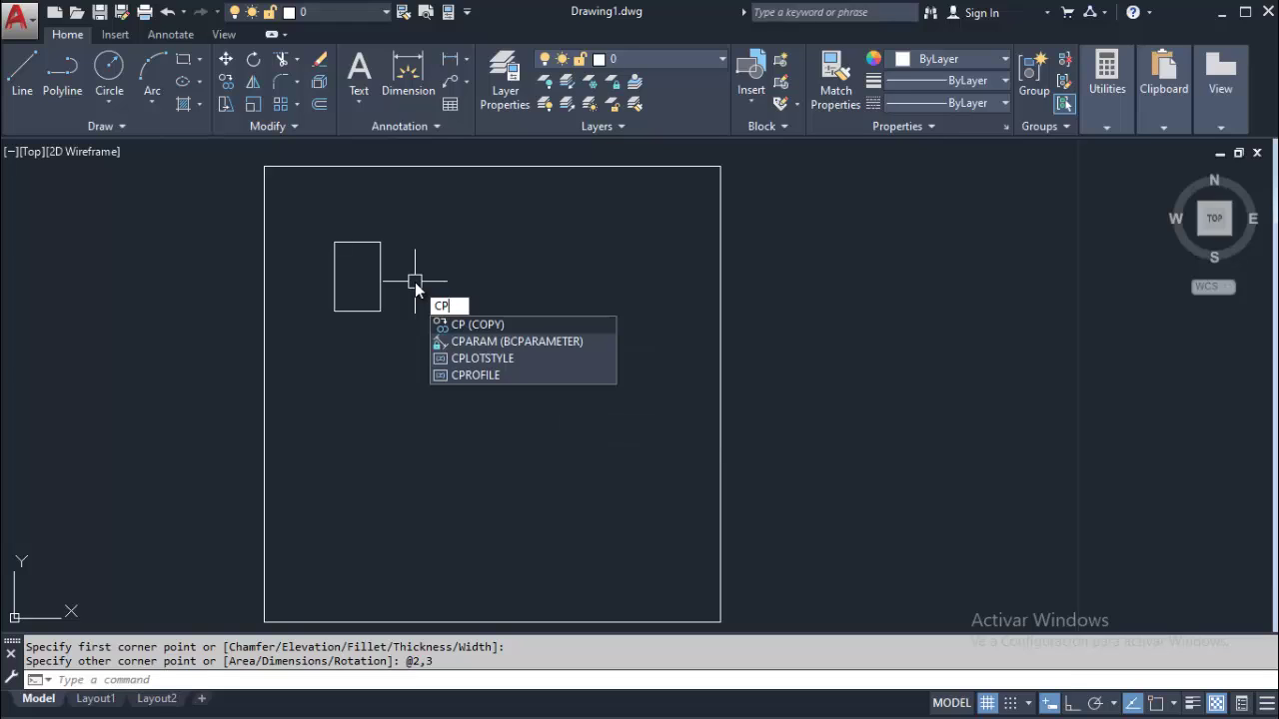
# Copy the small rectangle to the frame's centre and near its lower-right corner
pyautogui.press('Return')
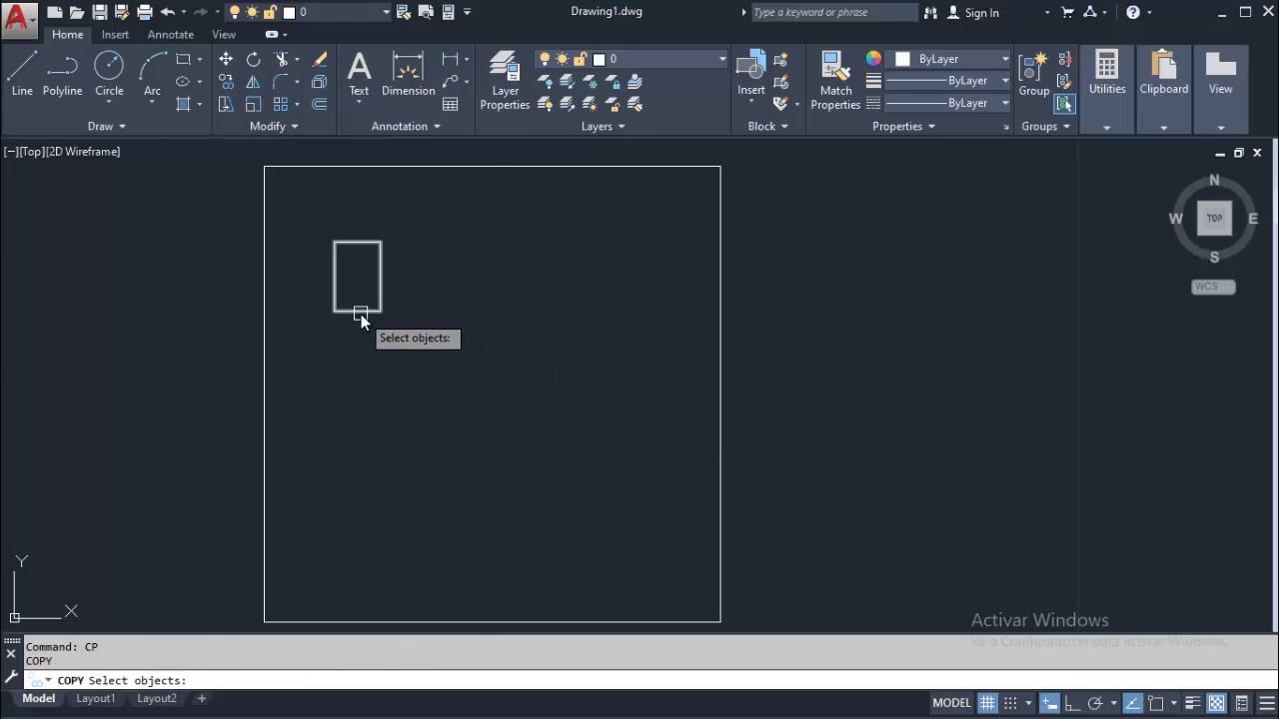
pyautogui.click(360, 314)
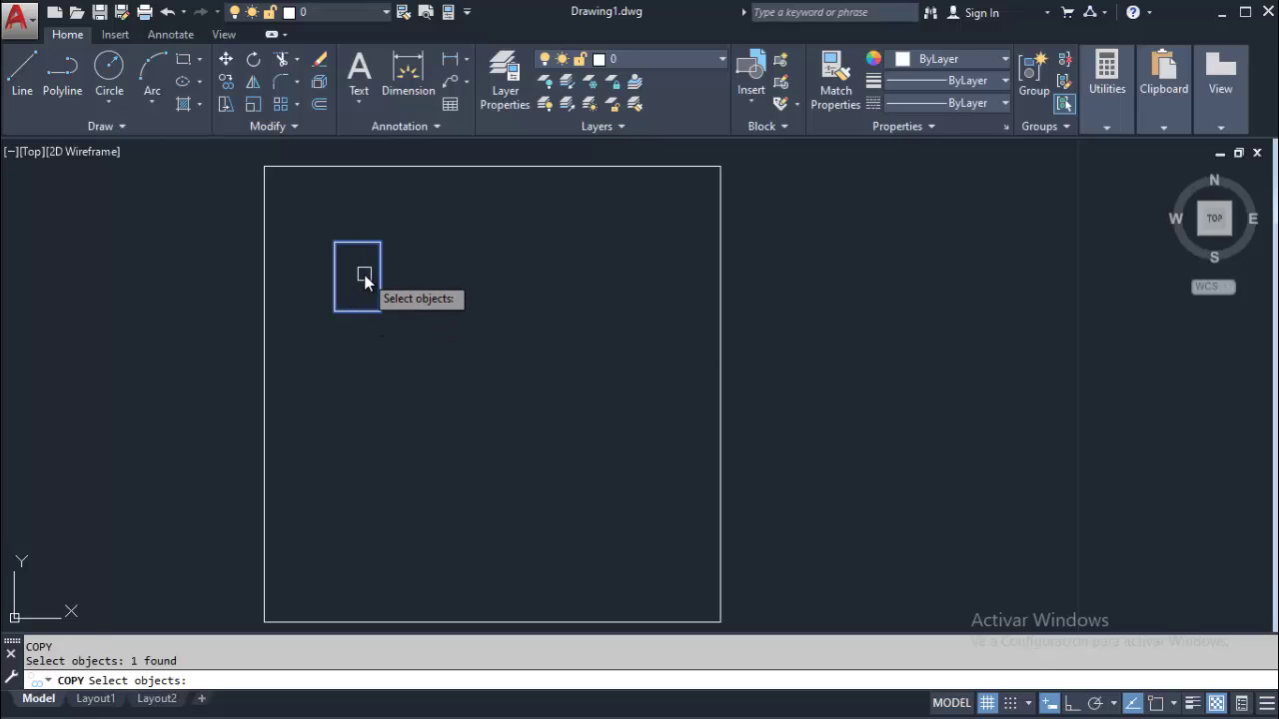
pyautogui.press('Return')
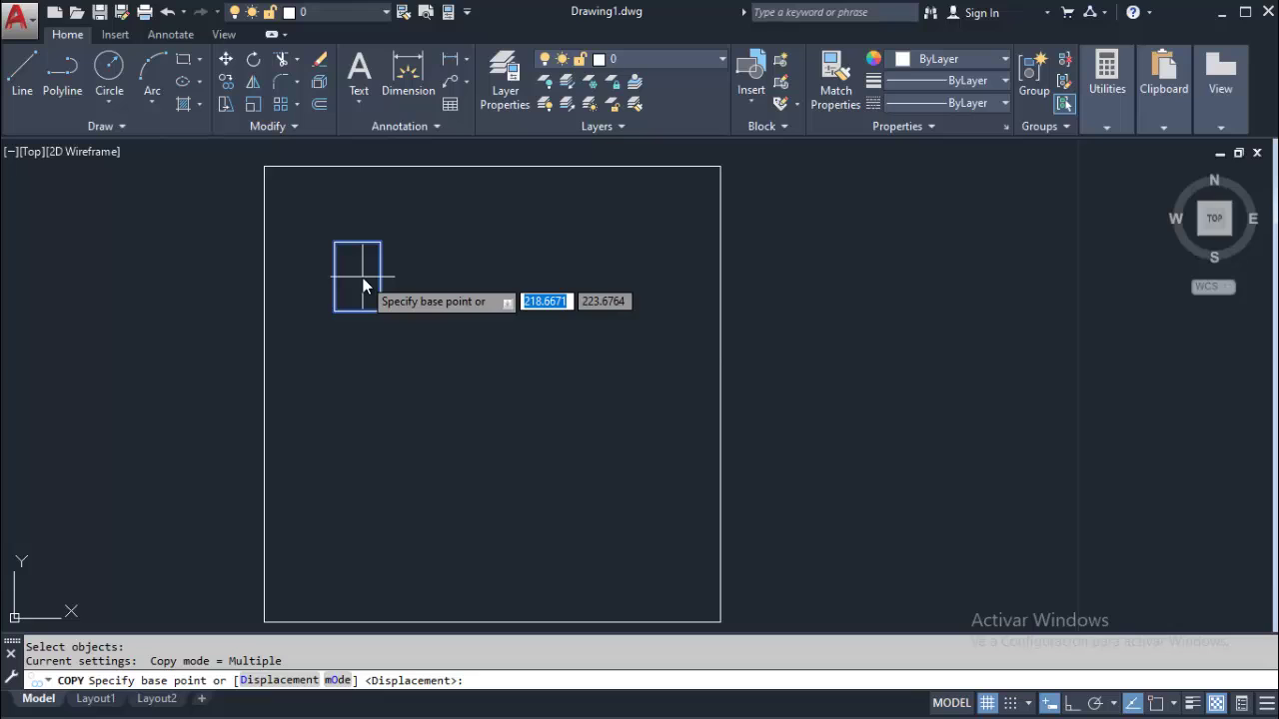
pyautogui.click(363, 276)
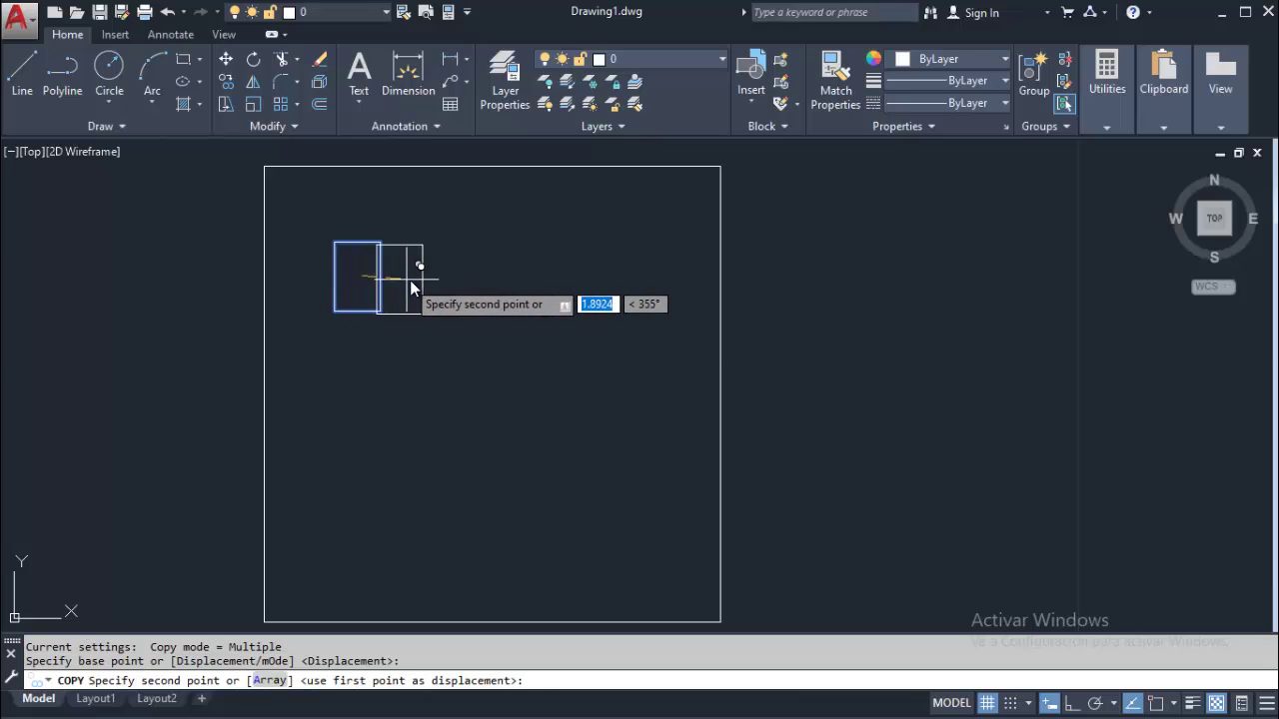
pyautogui.click(492, 406)
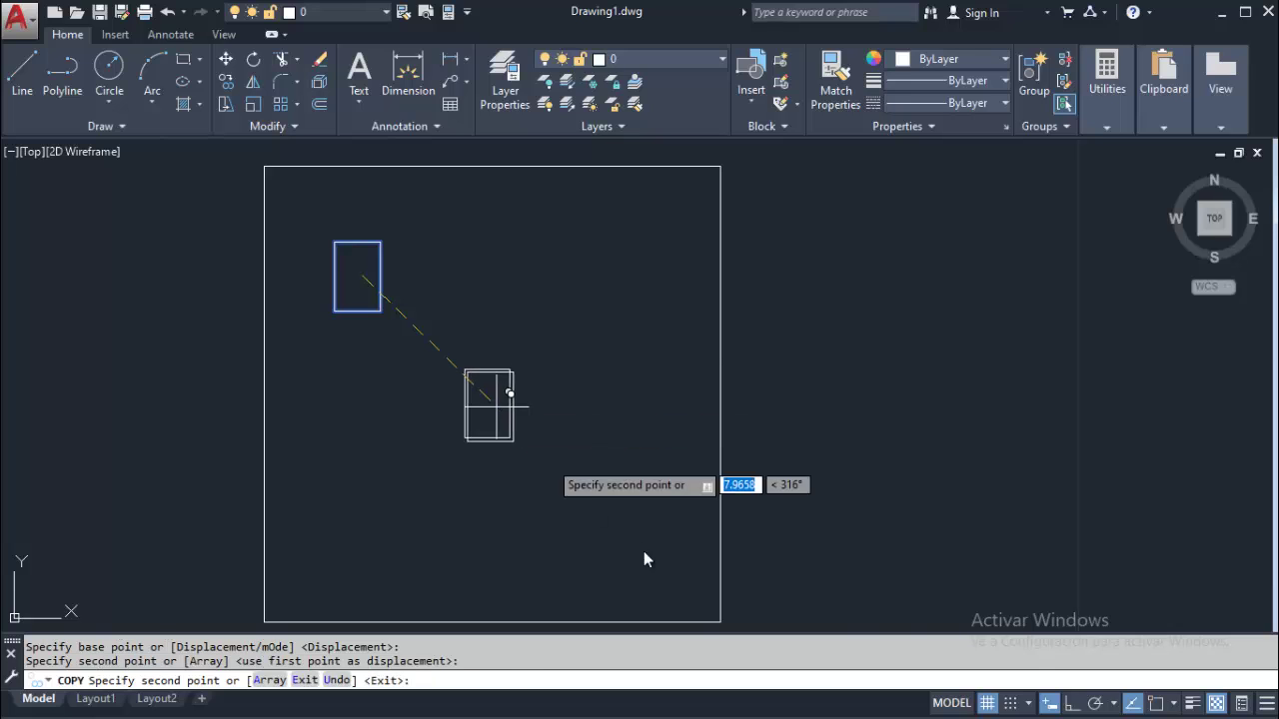
pyautogui.click(643, 559)
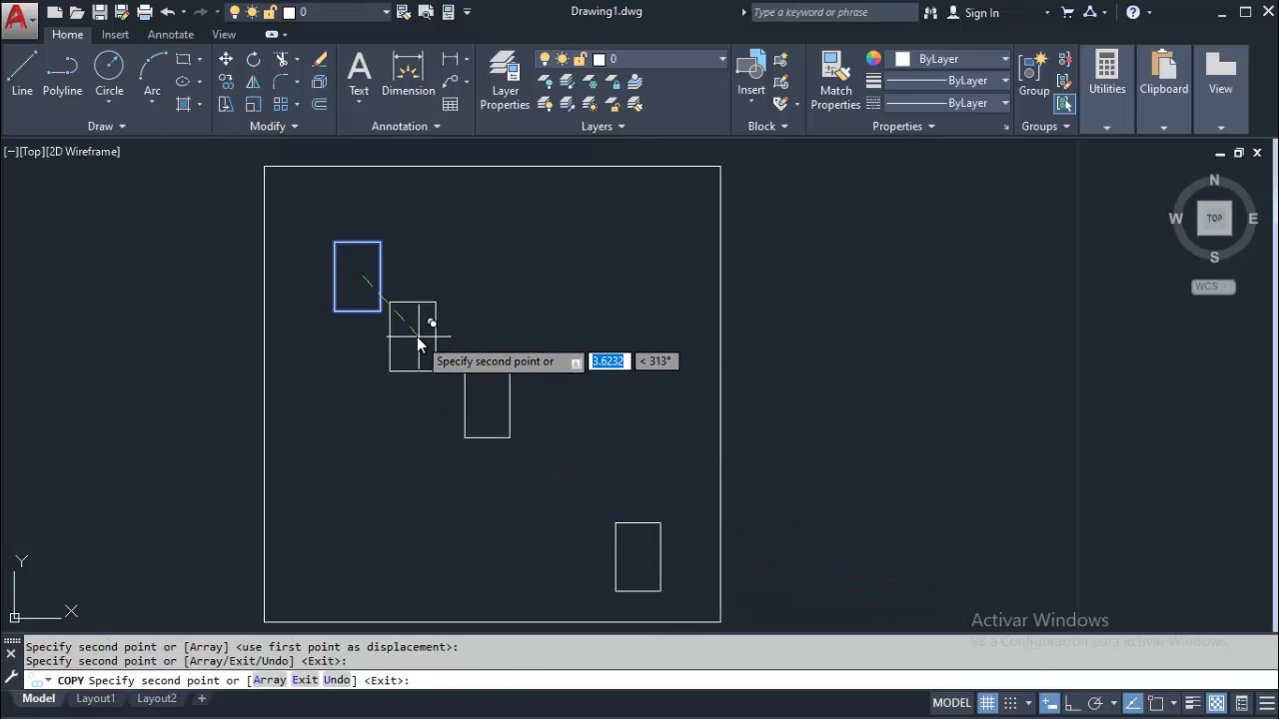
pyautogui.press('Return')
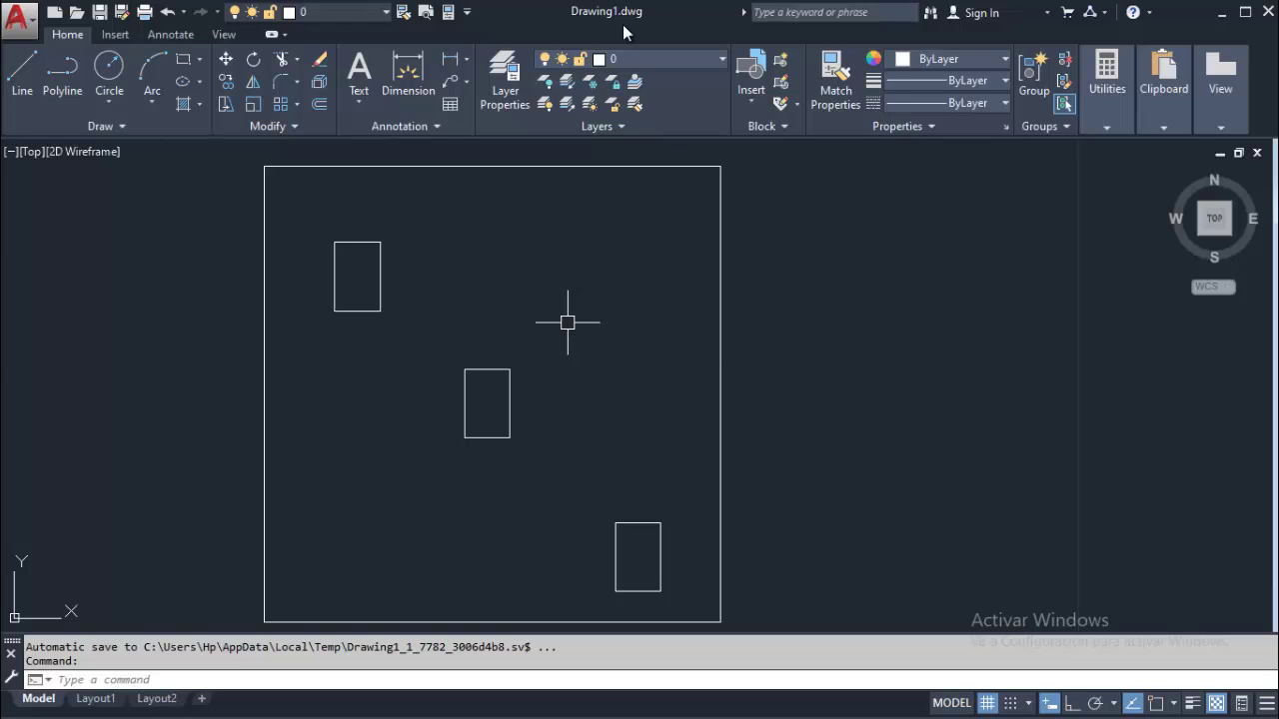
# Draw a radius 1 circle centred near the top middle of the frame
pyautogui.click(110, 74)
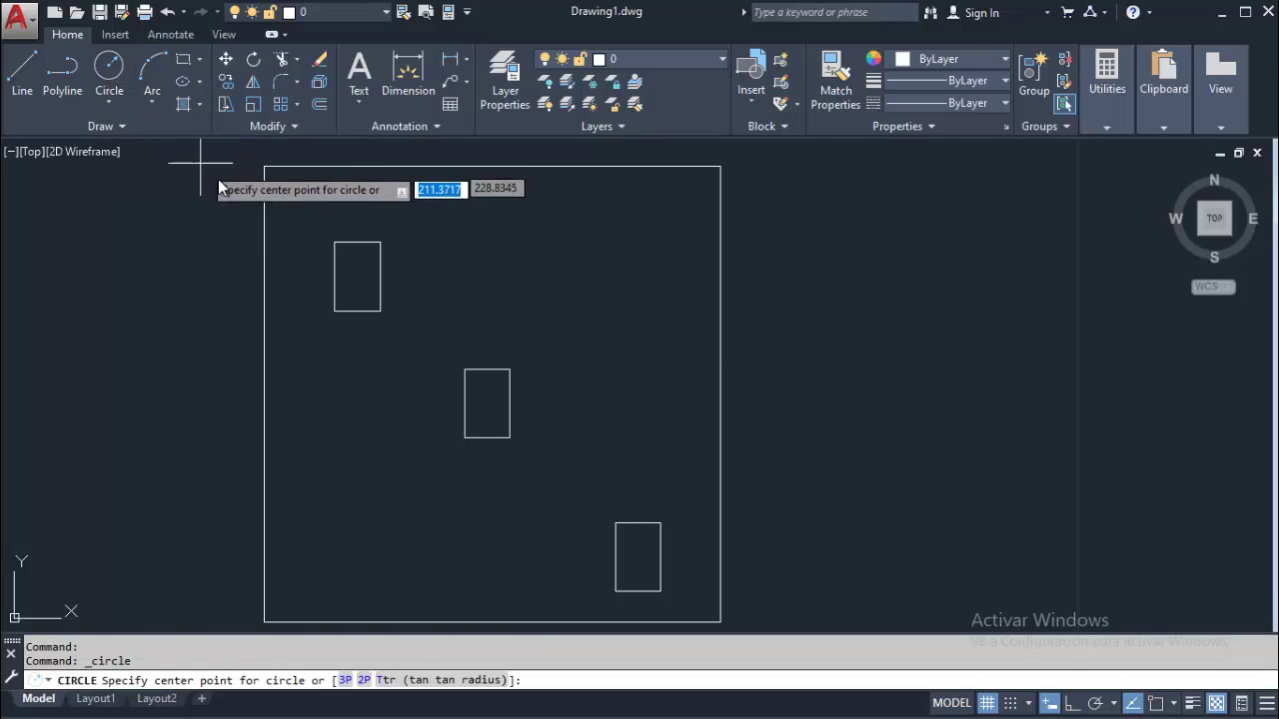
pyautogui.click(509, 267)
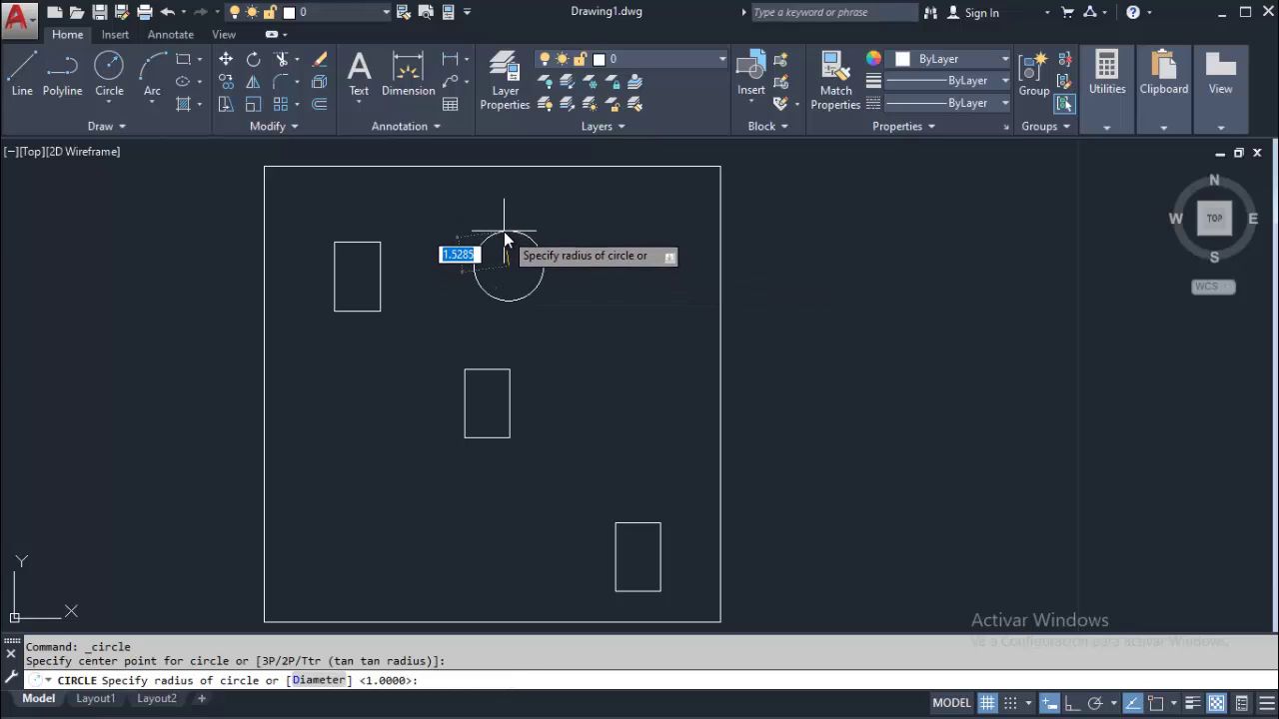
pyautogui.write('1')
pyautogui.press('Return')
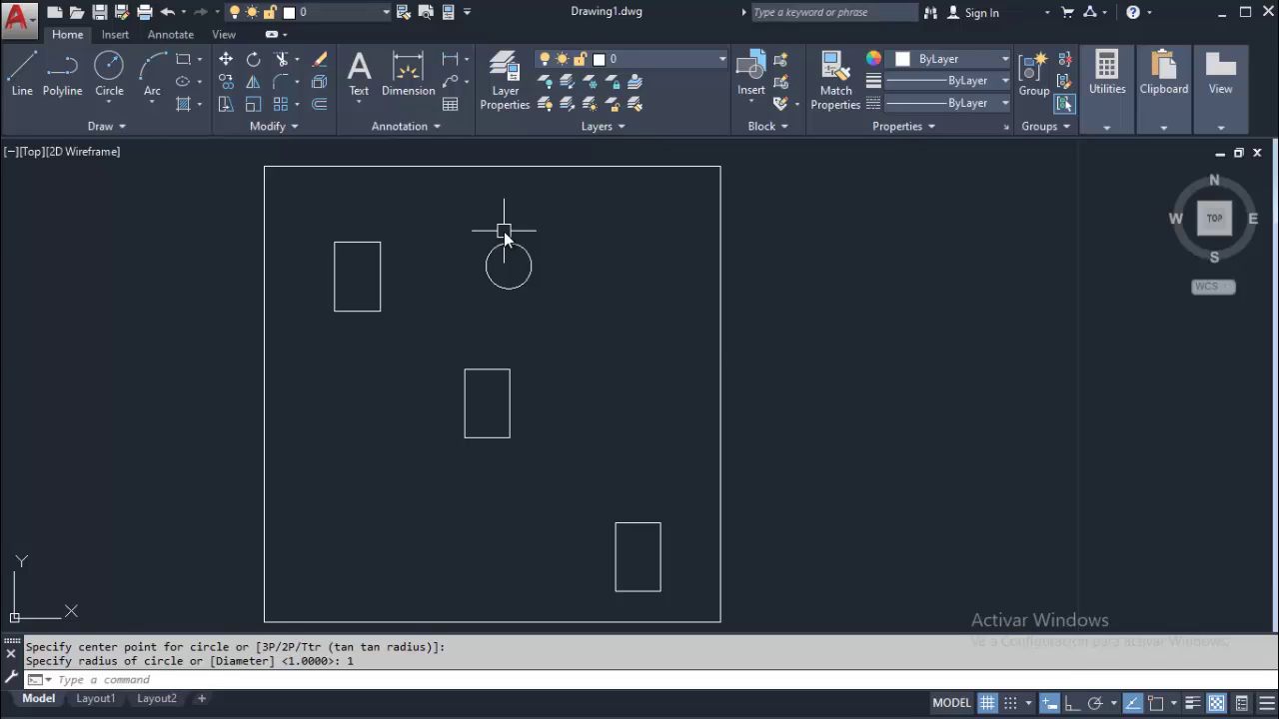
# Copy the circle to the lower-left corner and to the right of the centre rectangle
pyautogui.write('C')
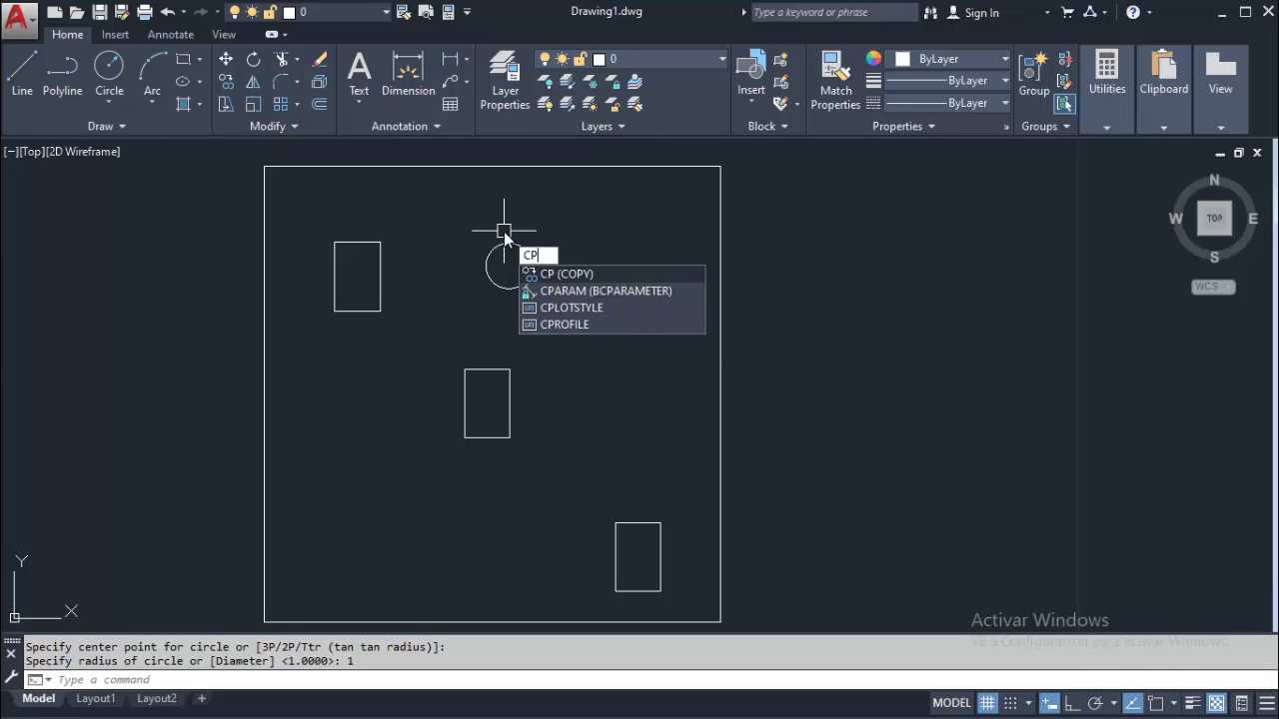
pyautogui.write('P')
pyautogui.press('Return')
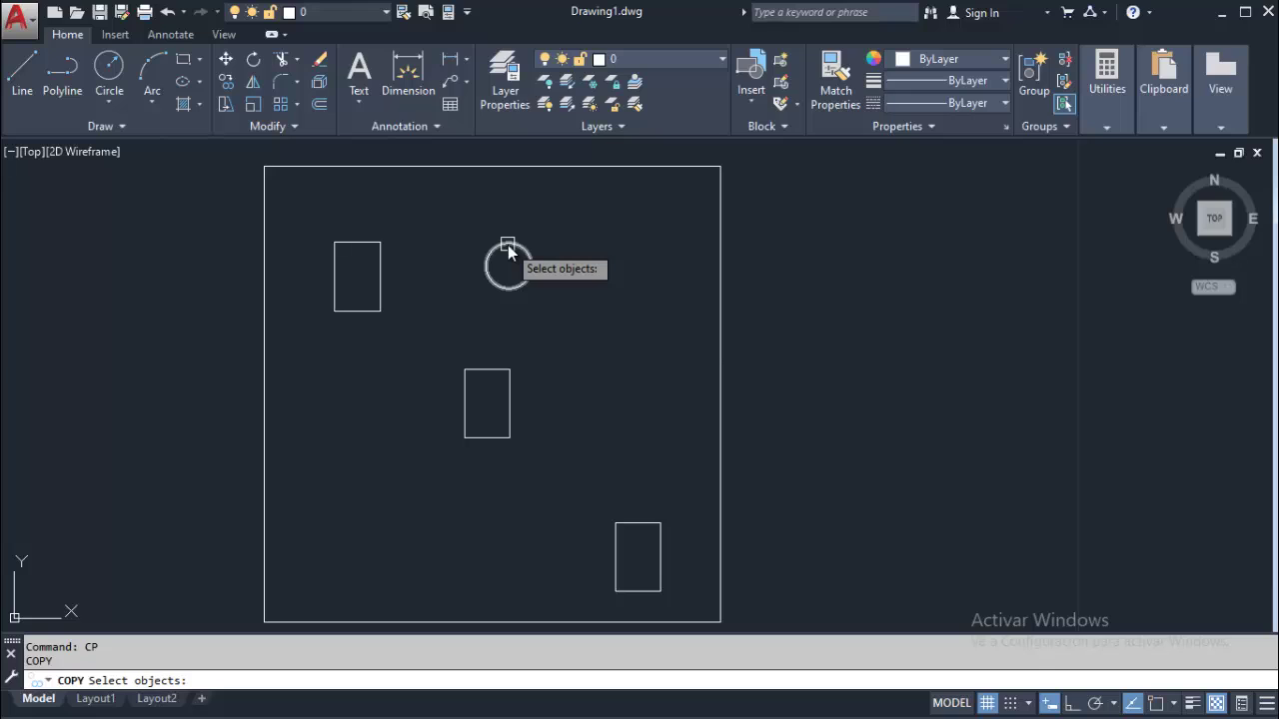
pyautogui.click(508, 246)
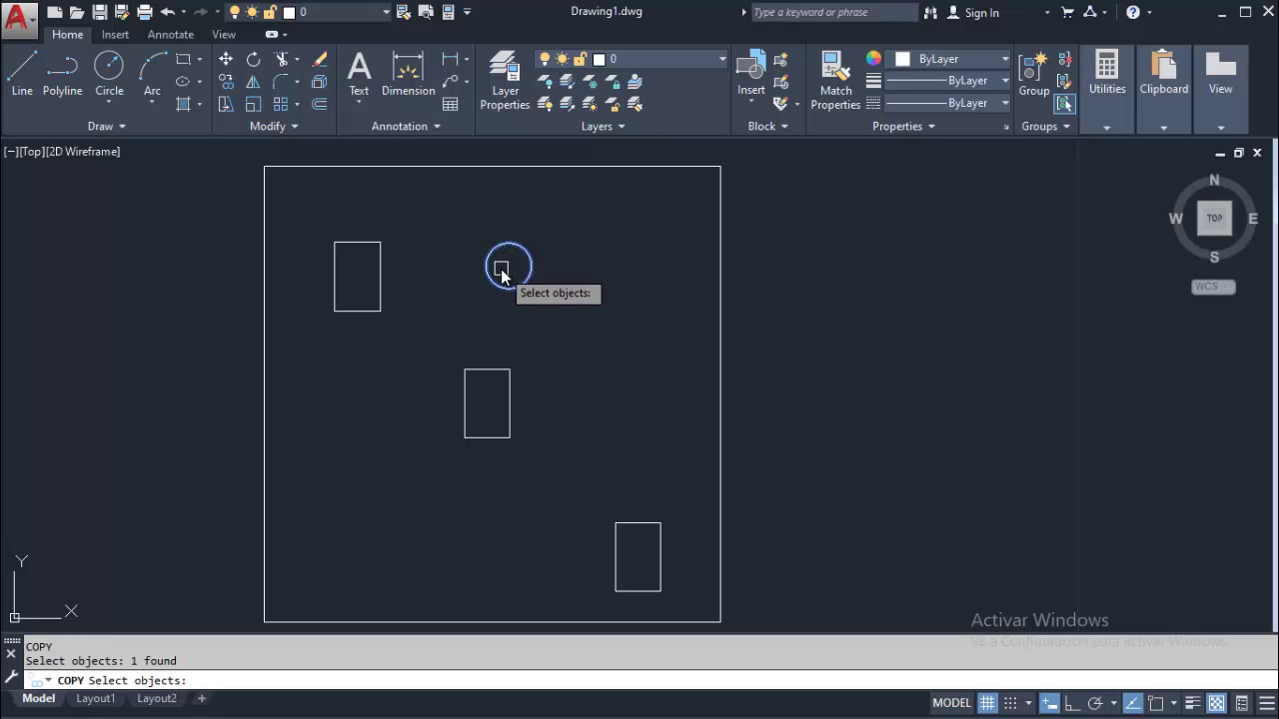
pyautogui.press('Return')
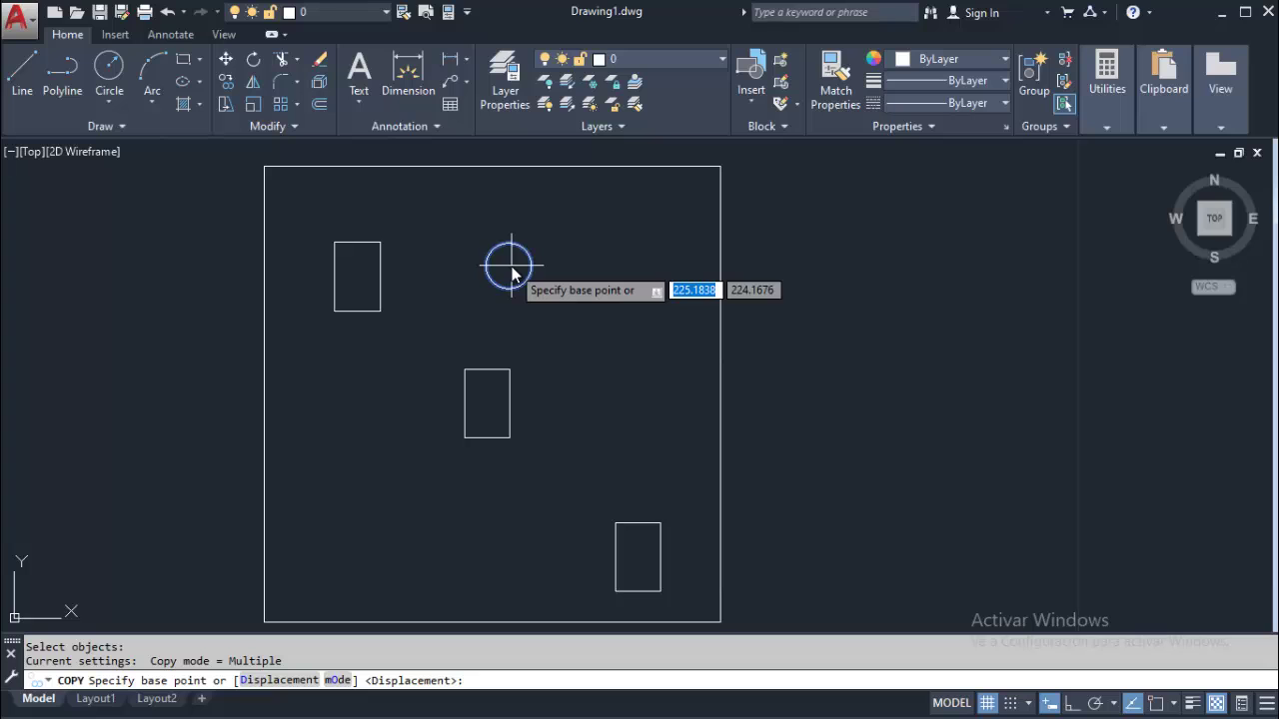
pyautogui.click(511, 271)
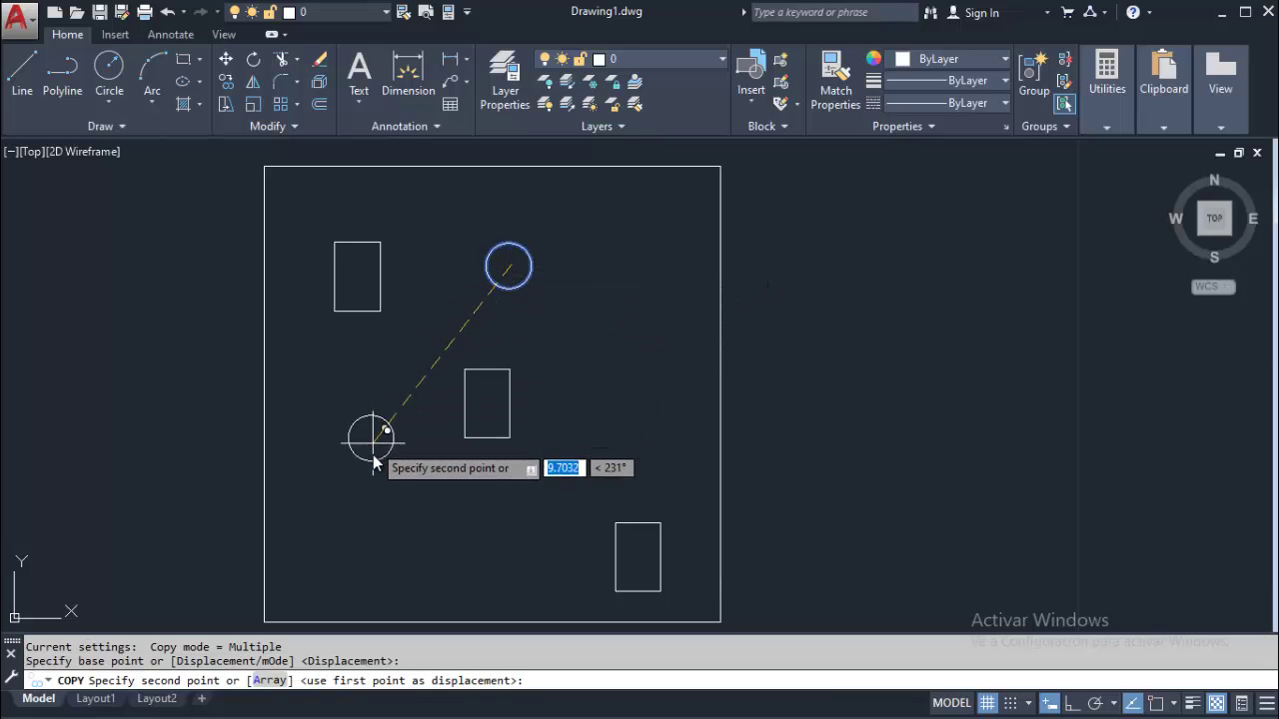
pyautogui.click(327, 549)
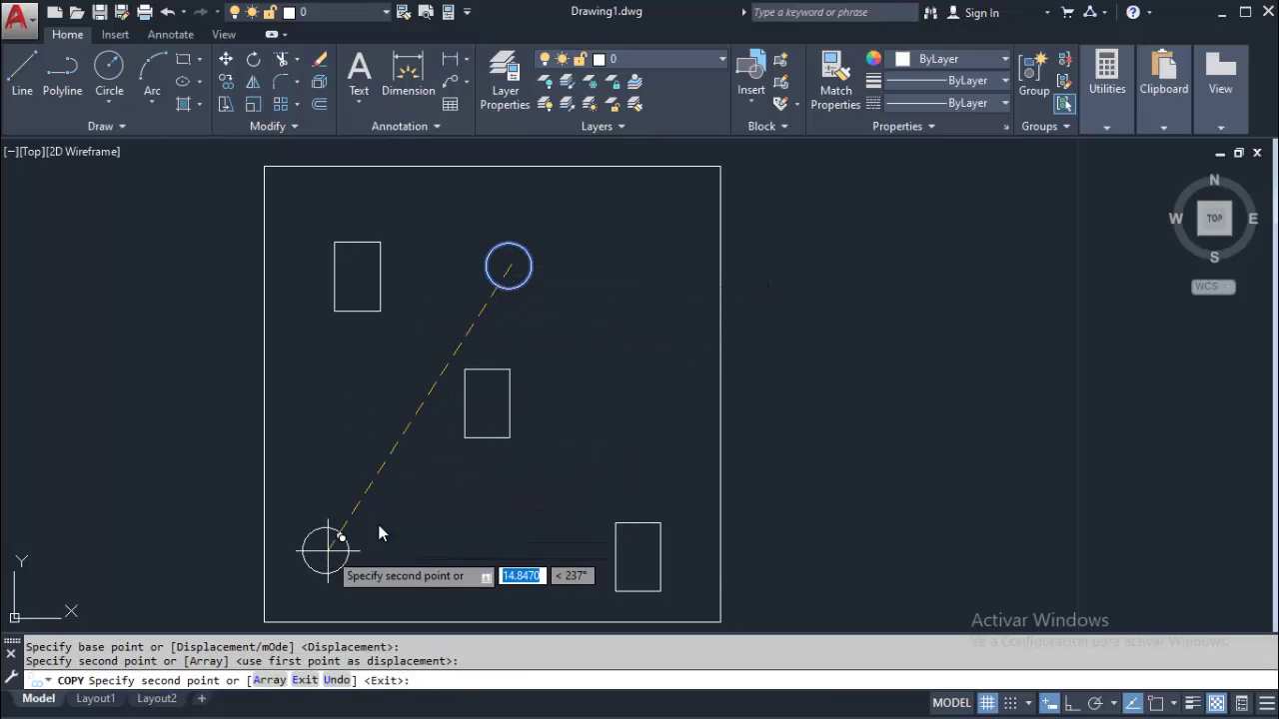
pyautogui.click(661, 414)
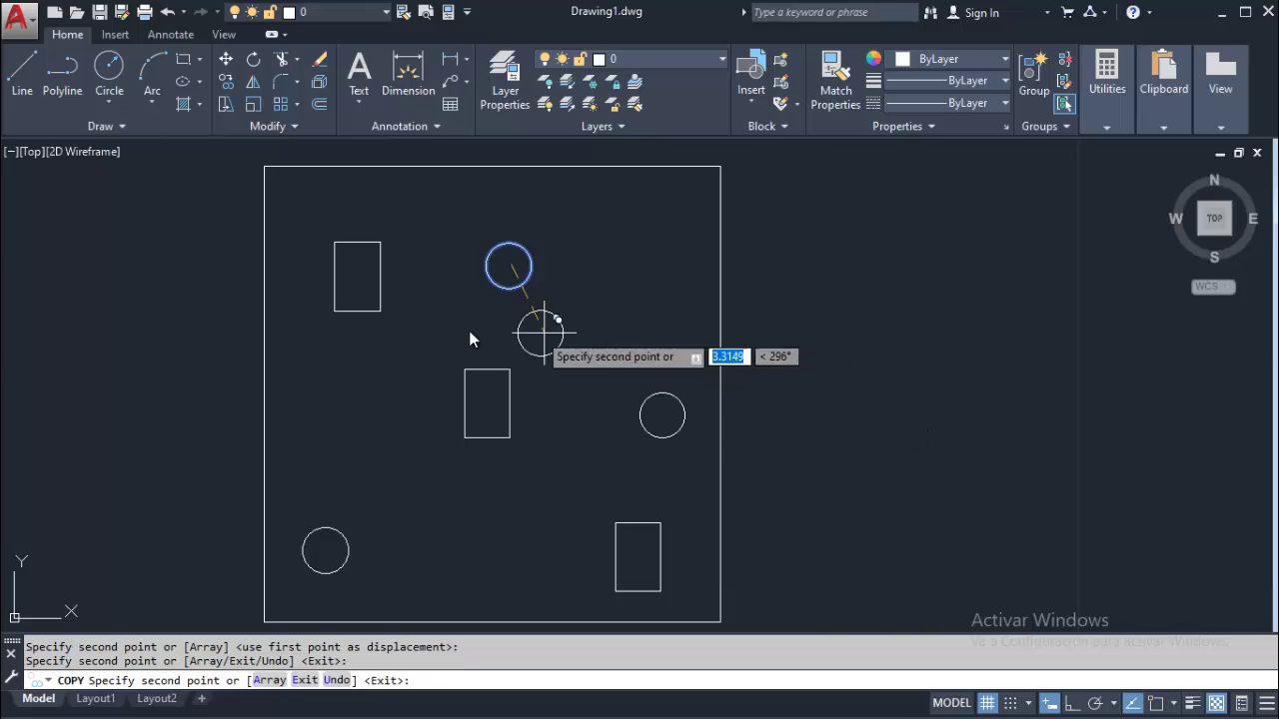
pyautogui.press('Escape')
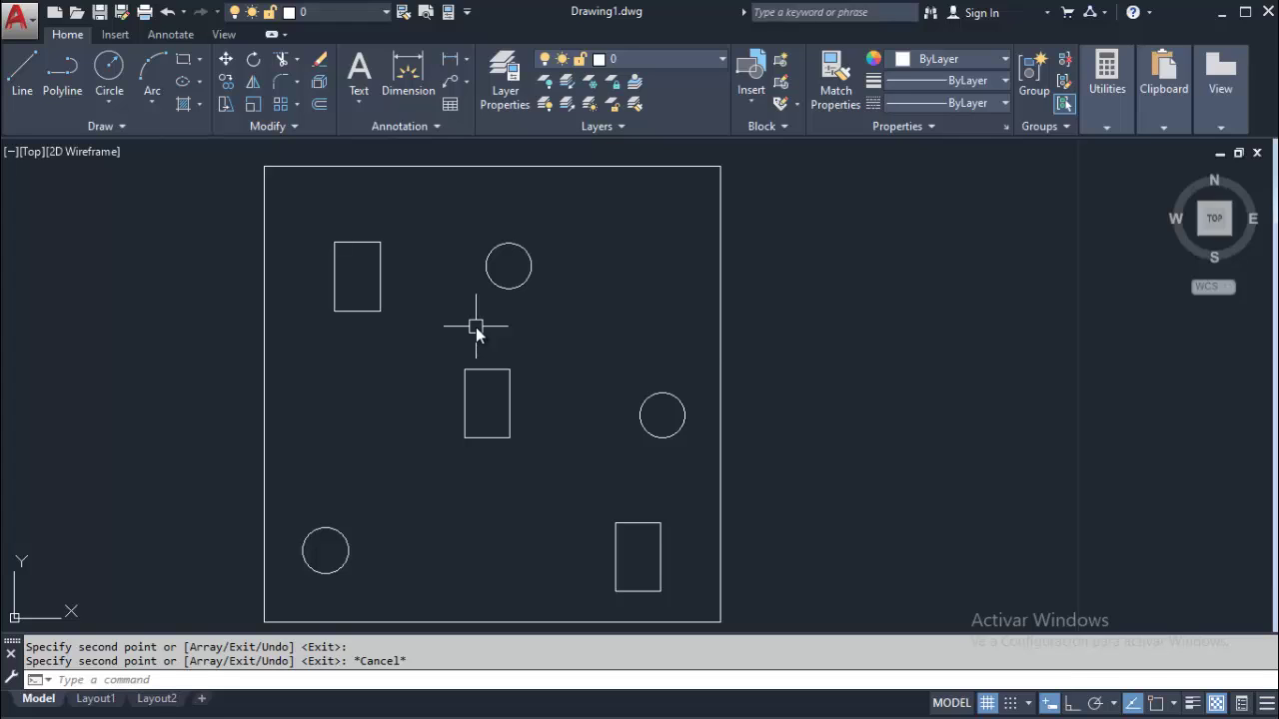
# Draw a 3-sided polygon inscribed in a radius 1 circle, left of the middle rectangle
pyautogui.write('PO')
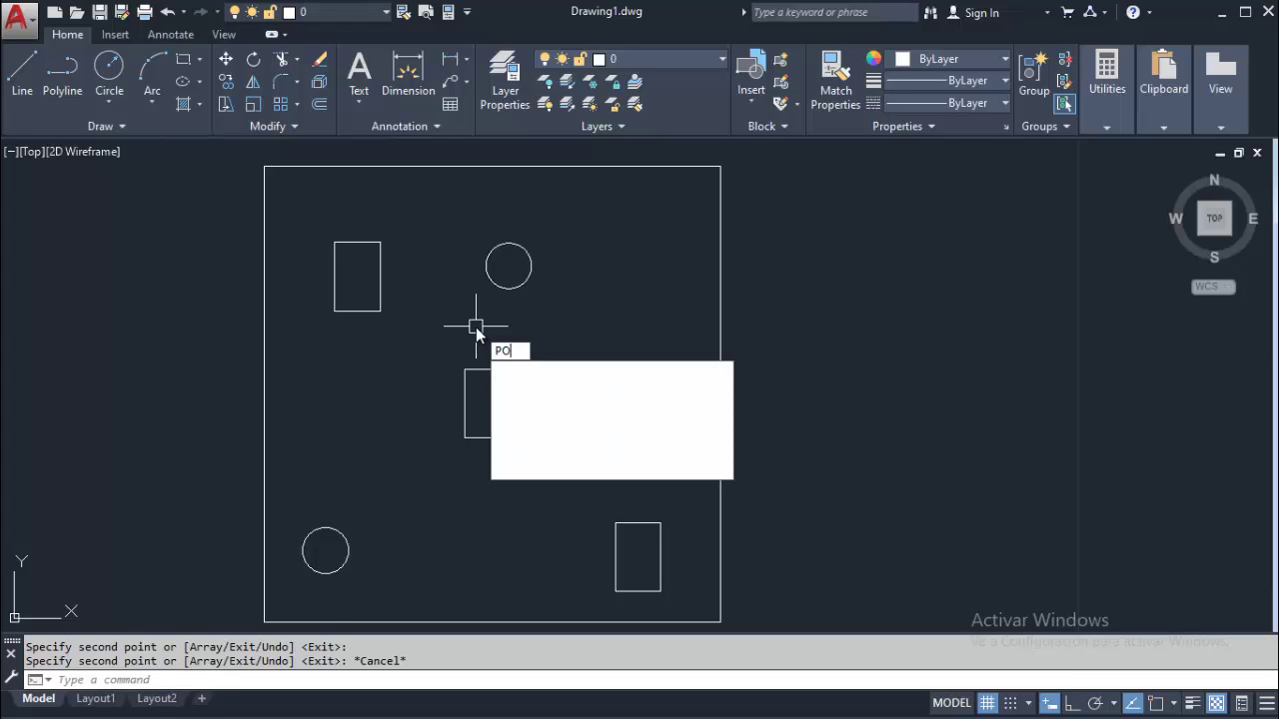
pyautogui.write('L')
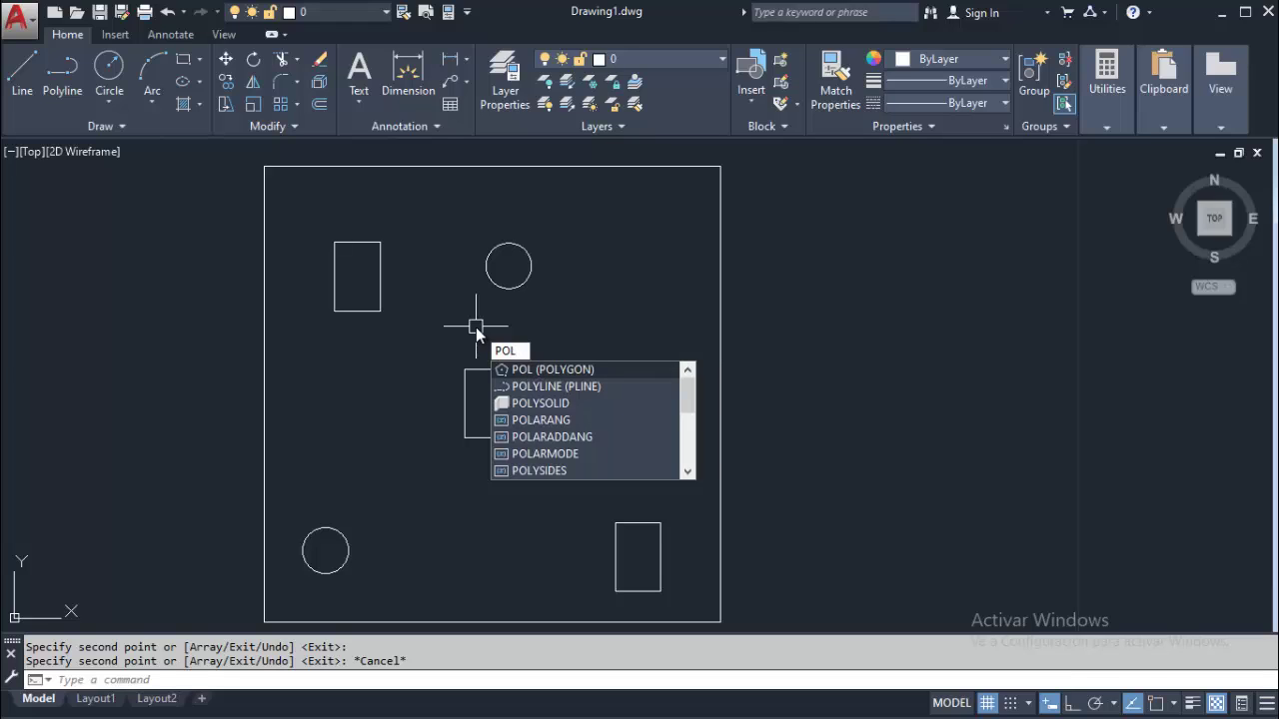
pyautogui.write('Y')
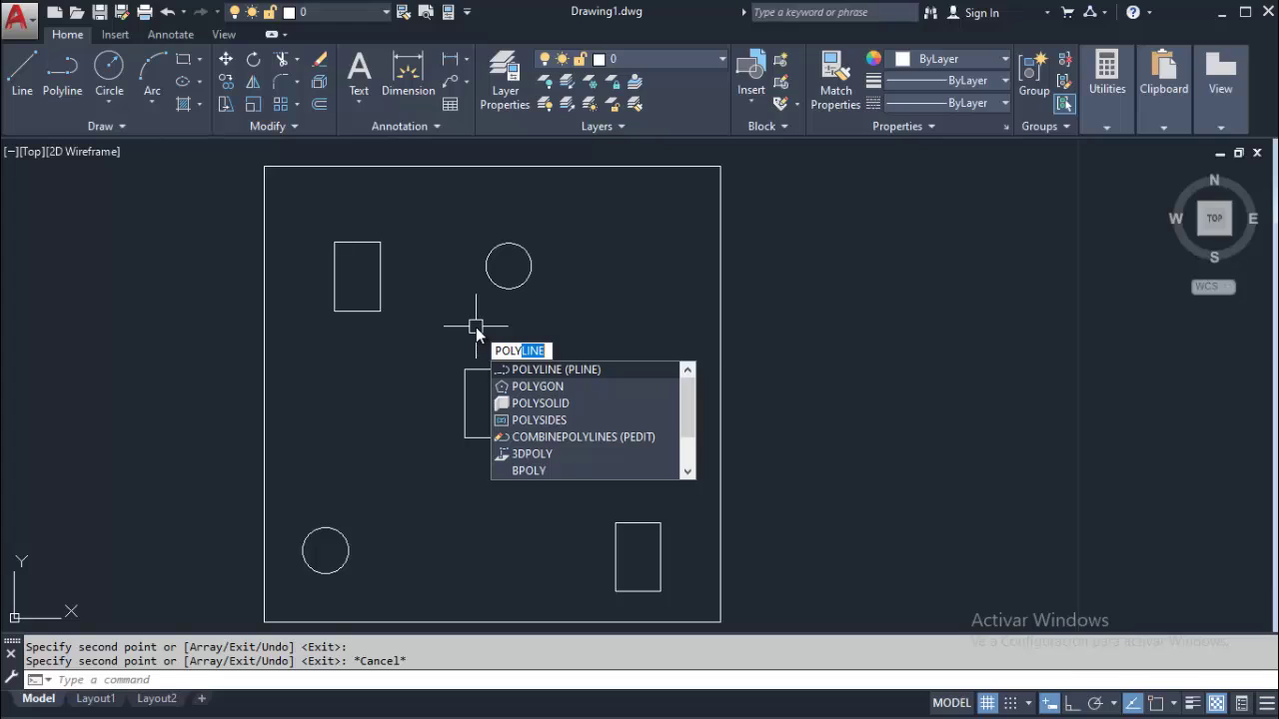
pyautogui.write('G')
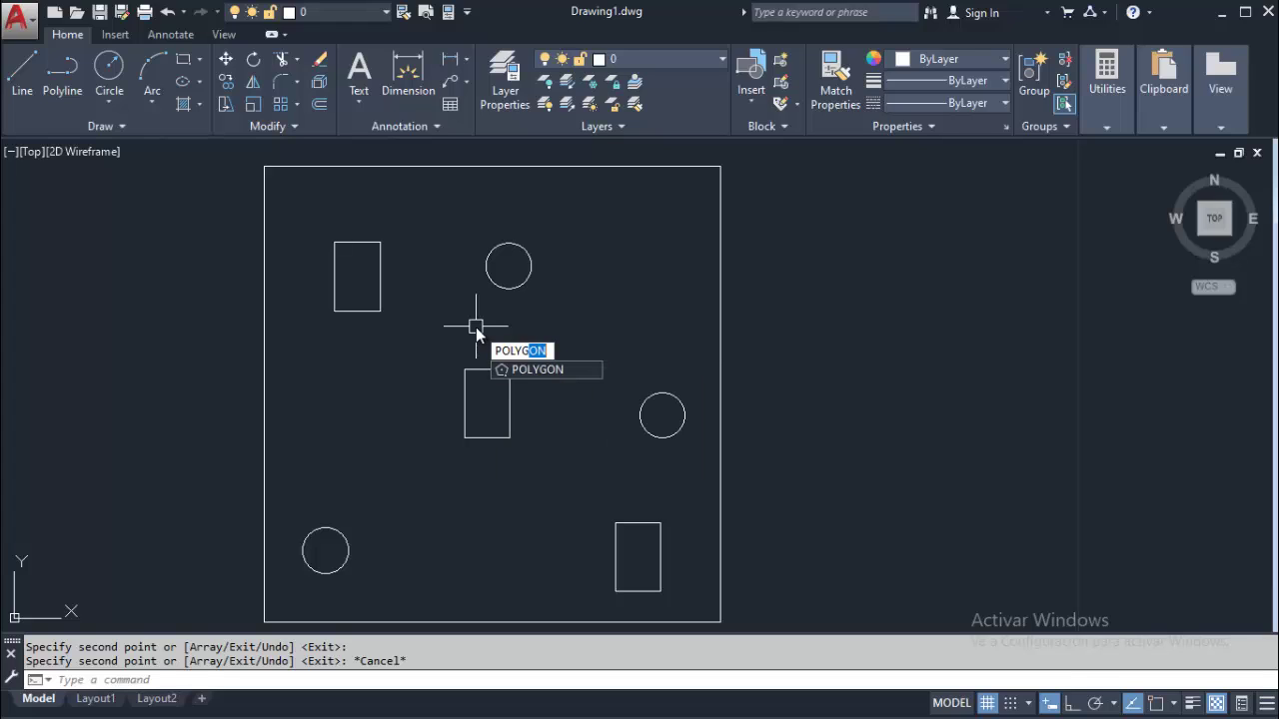
pyautogui.press('Return')
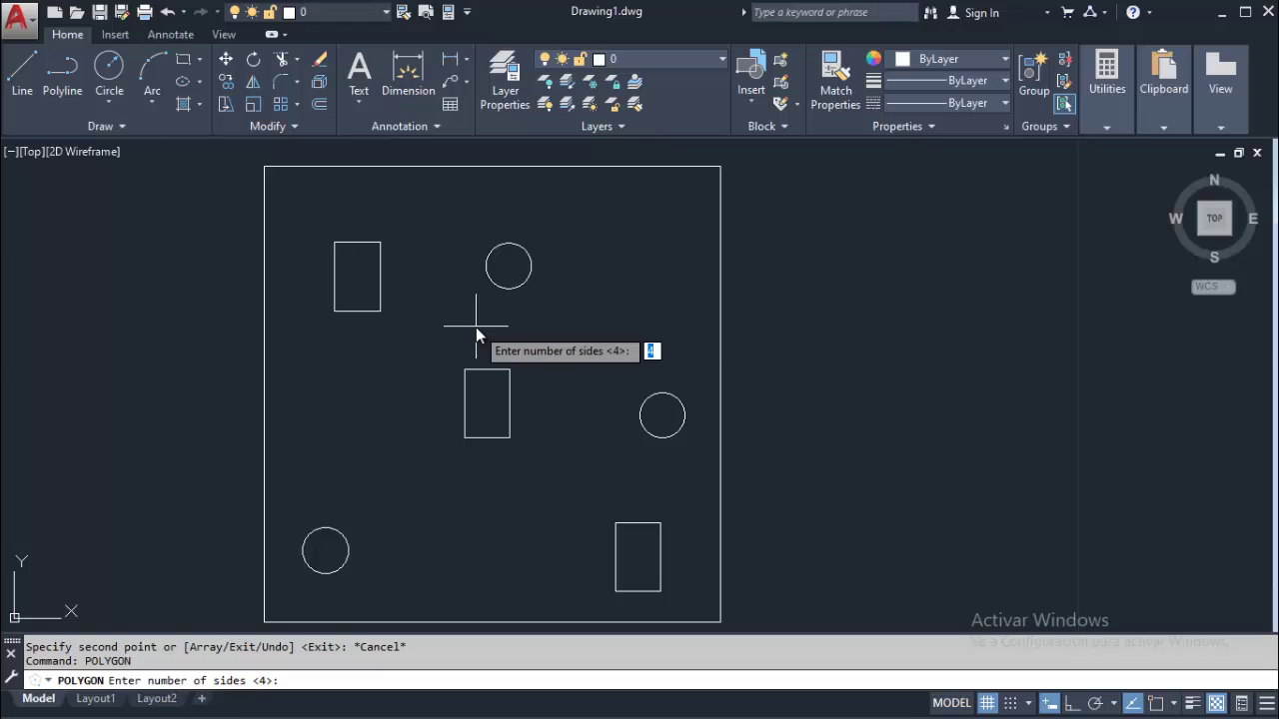
pyautogui.write('3')
pyautogui.press('Return')
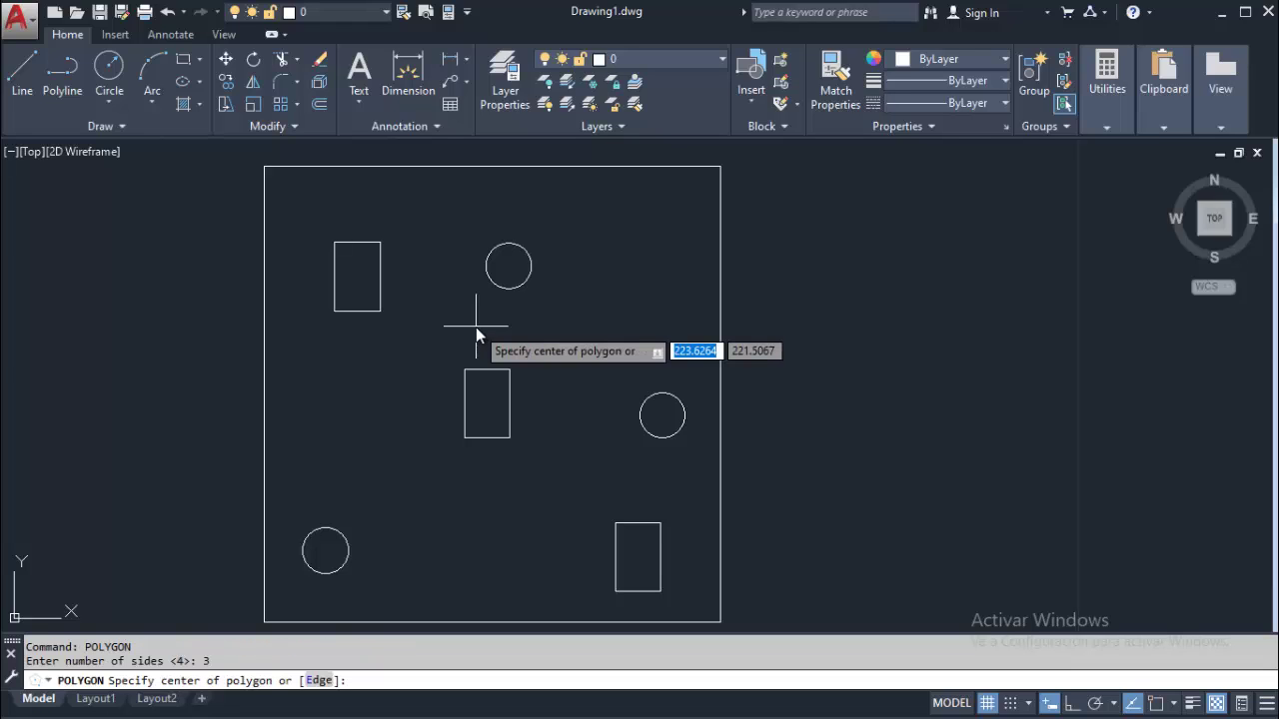
pyautogui.click(353, 434)
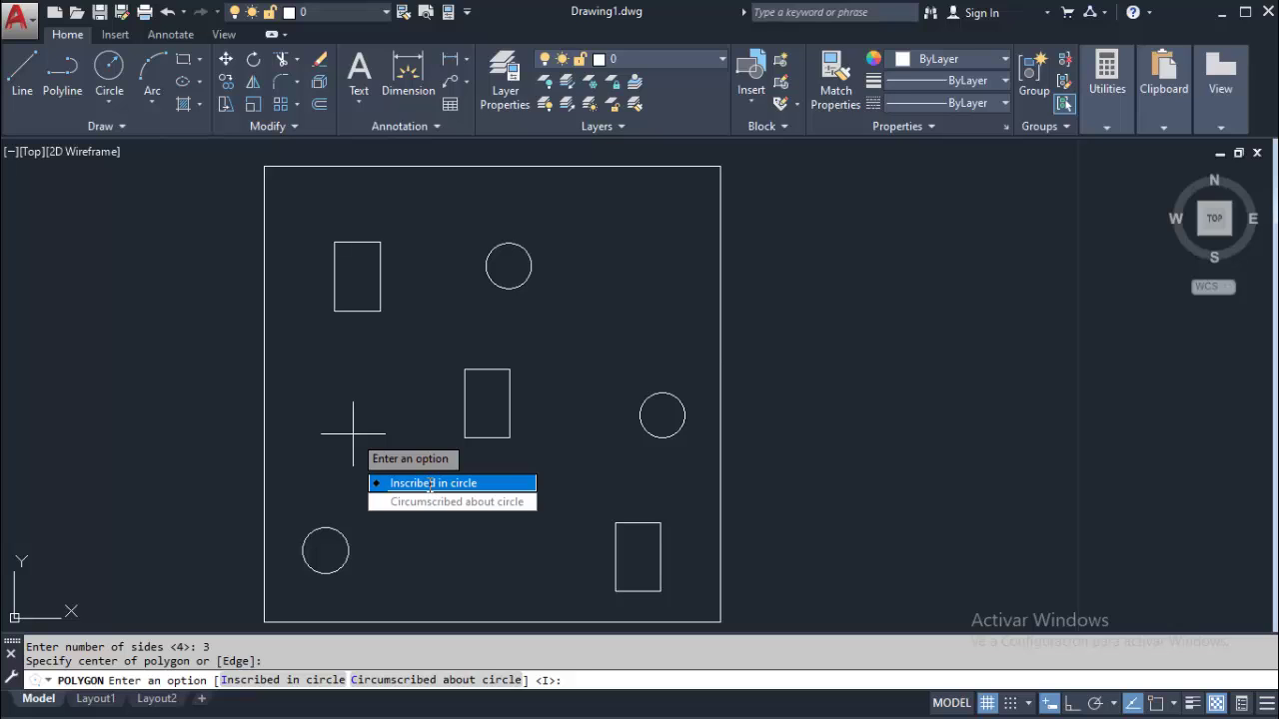
pyautogui.click(432, 486)
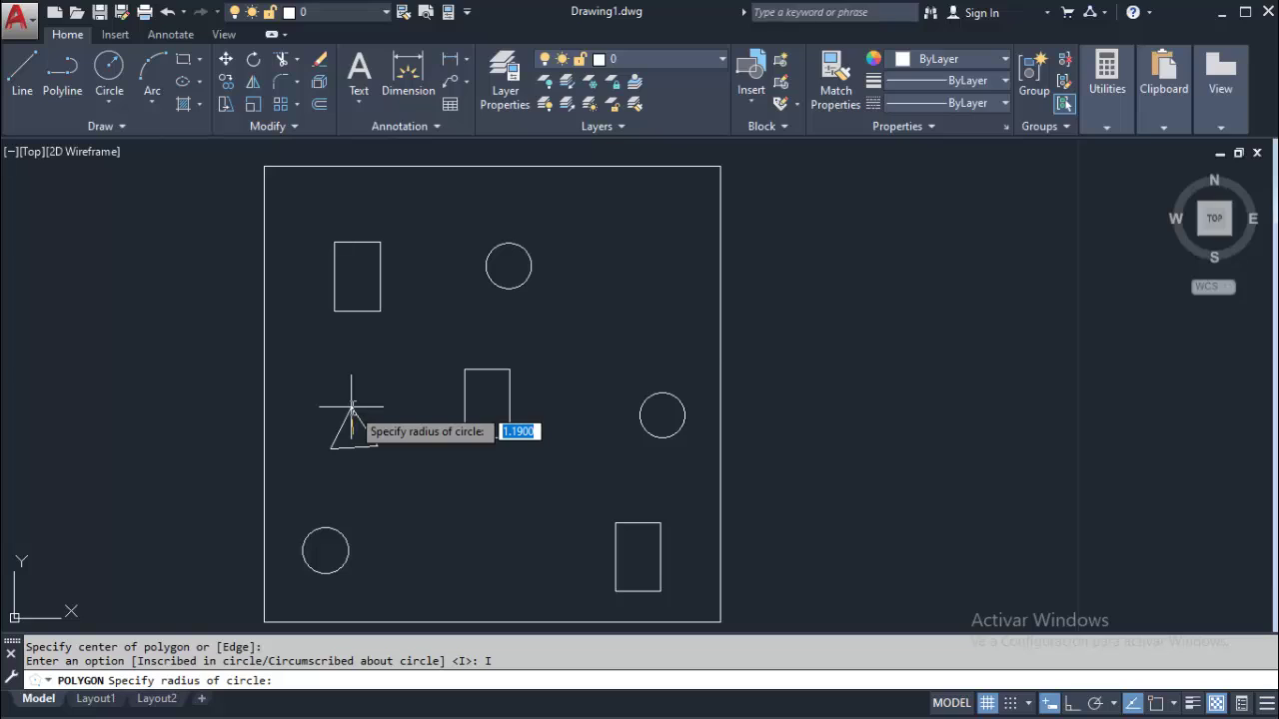
pyautogui.write('1')
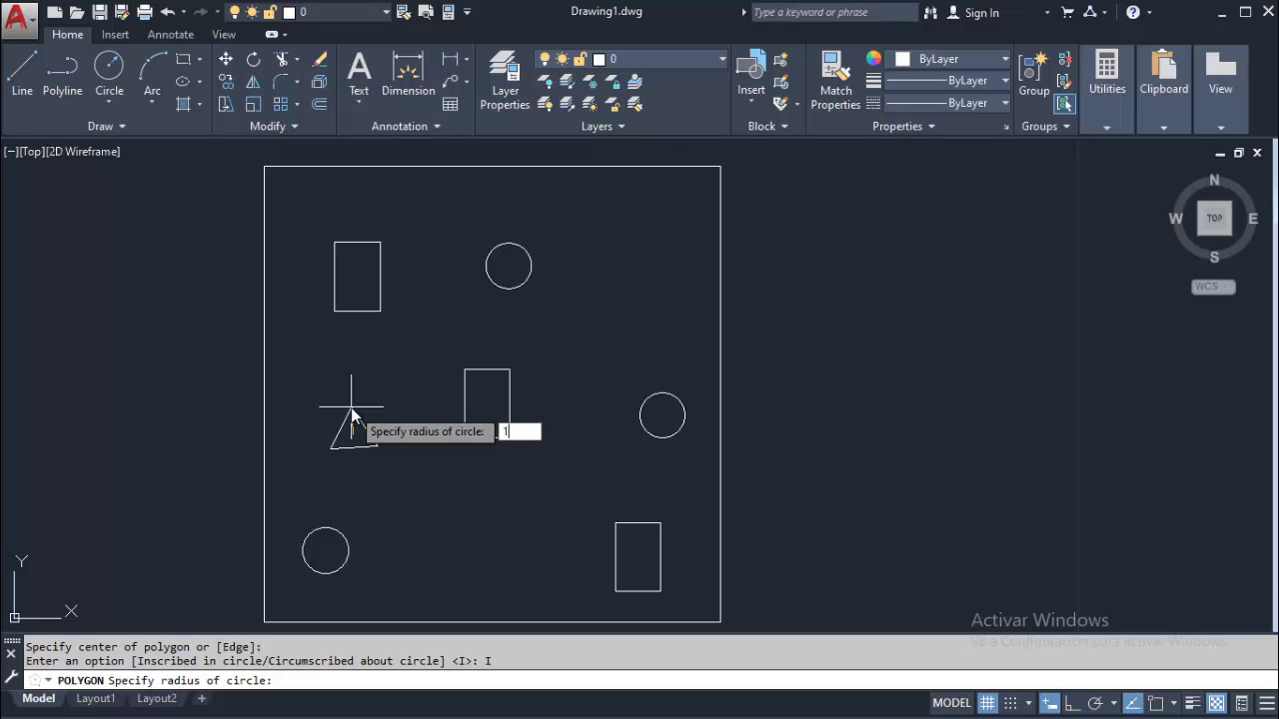
pyautogui.press('Return')
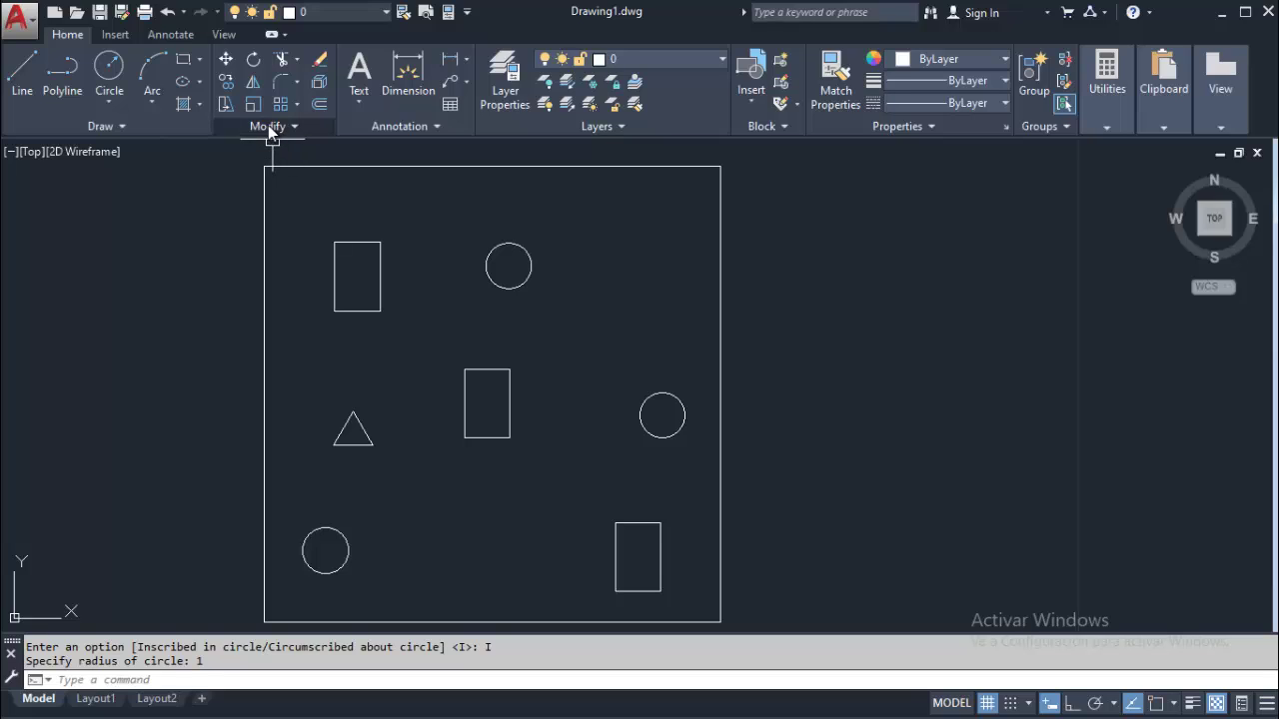
# Copy the triangle to the right of the top circle and to the bottom row middle
pyautogui.click(227, 82)
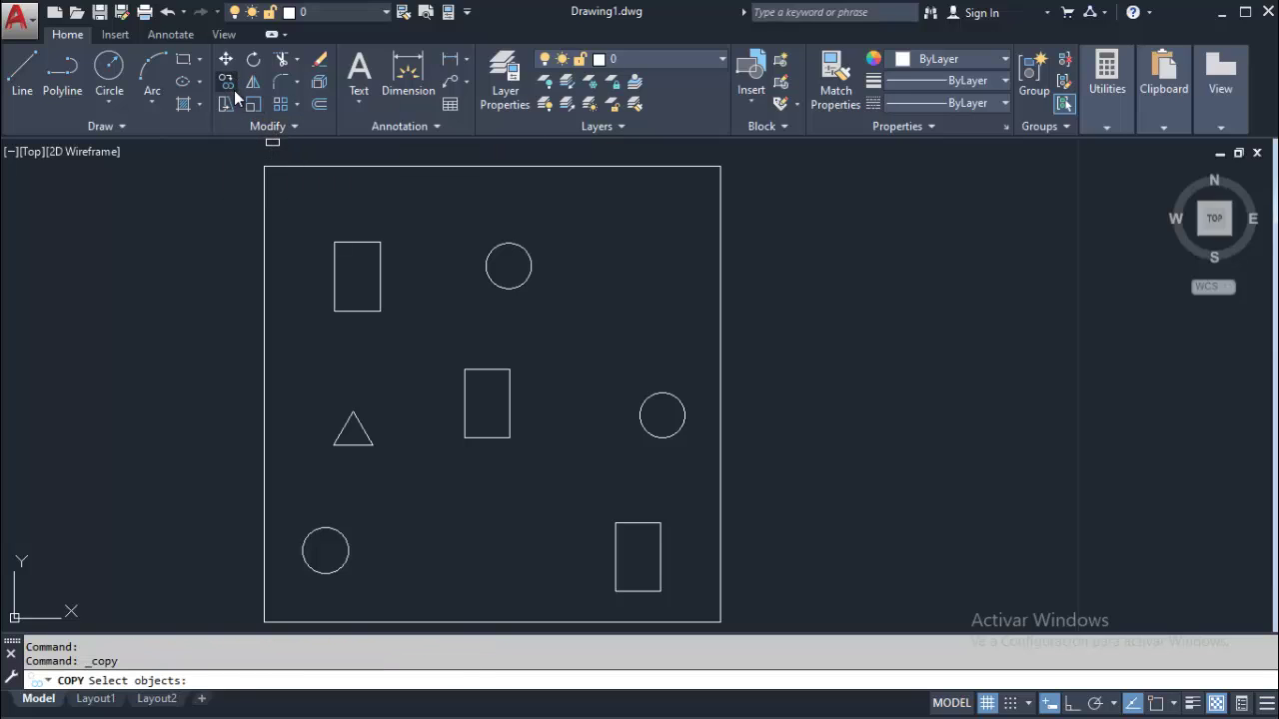
pyautogui.click(361, 425)
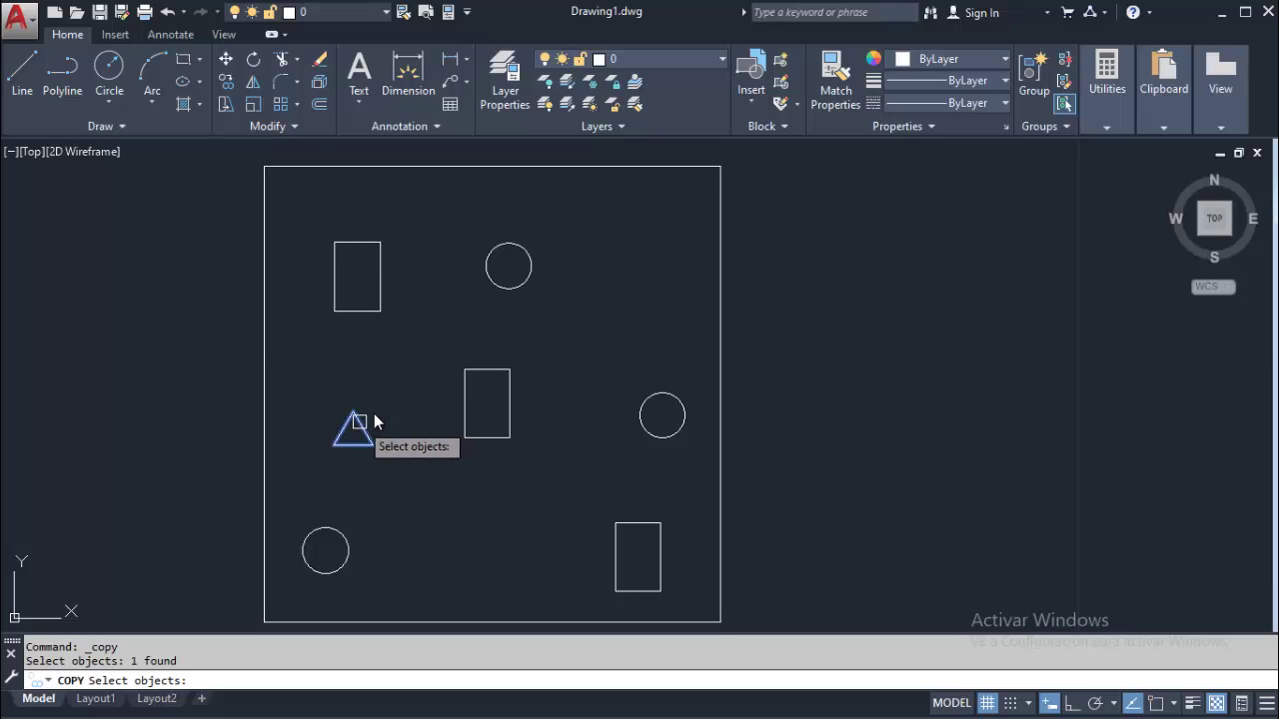
pyautogui.press('Return')
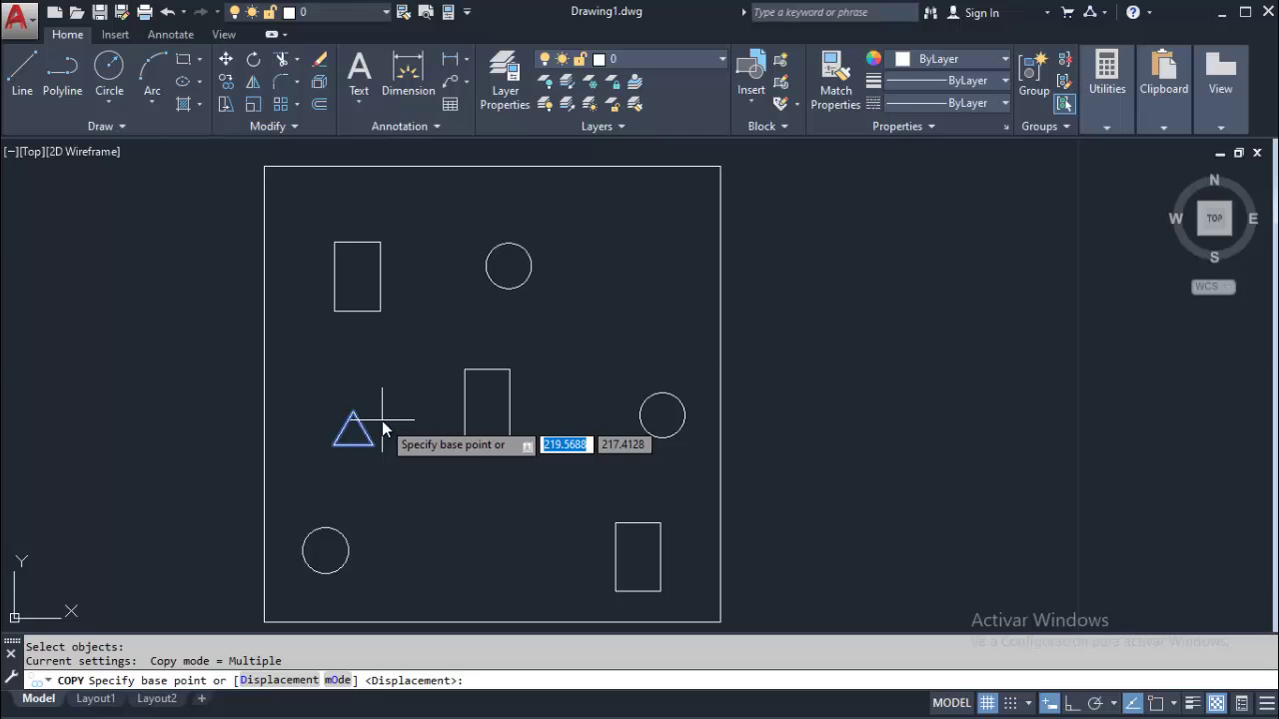
pyautogui.click(381, 421)
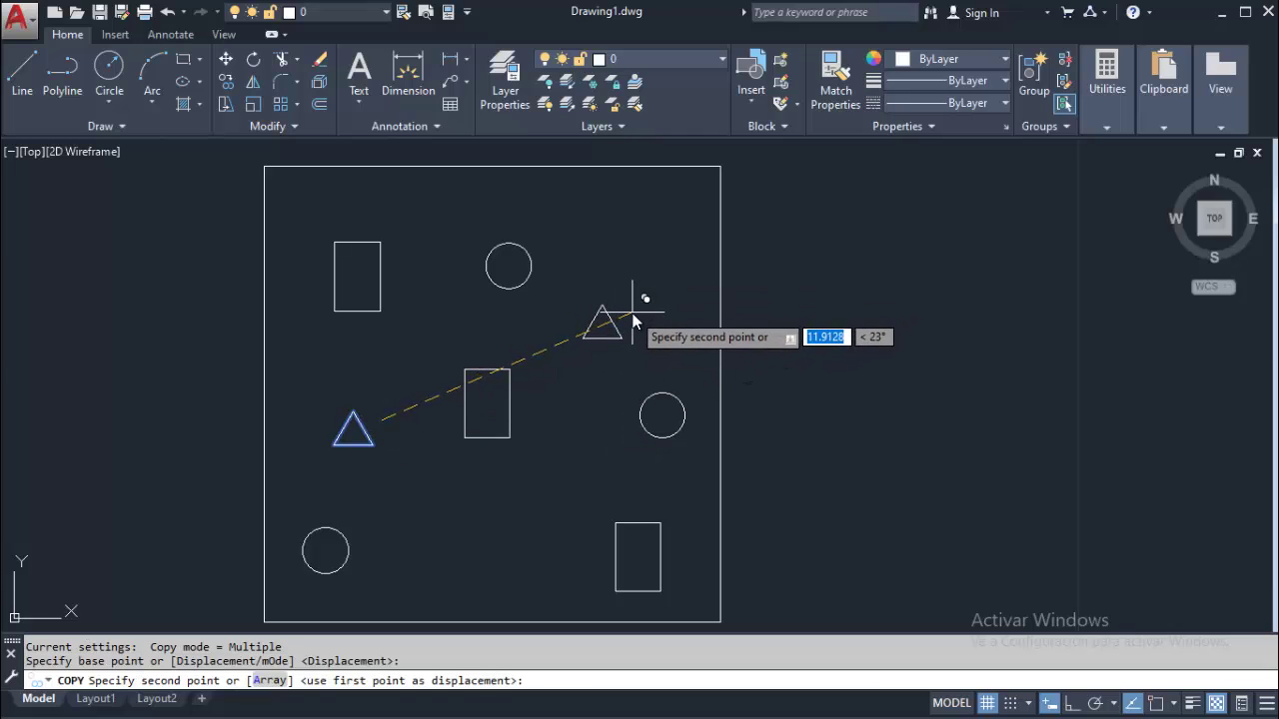
pyautogui.click(632, 317)
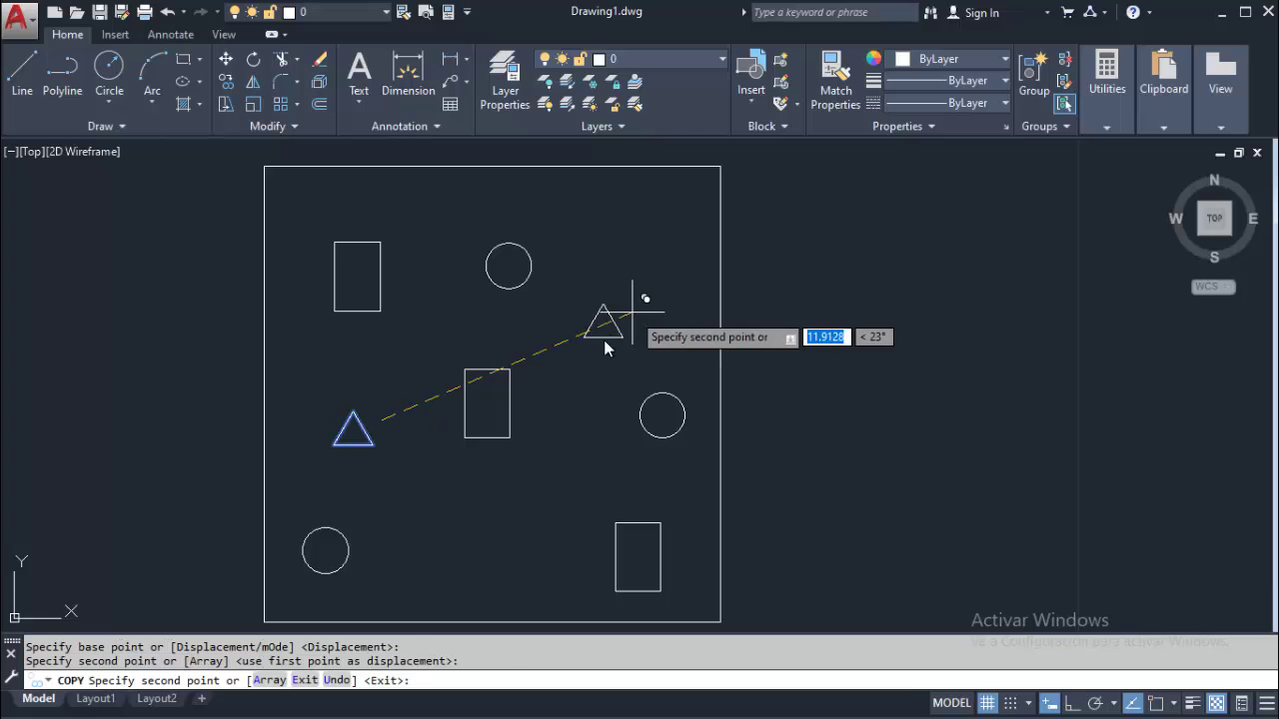
pyautogui.click(514, 541)
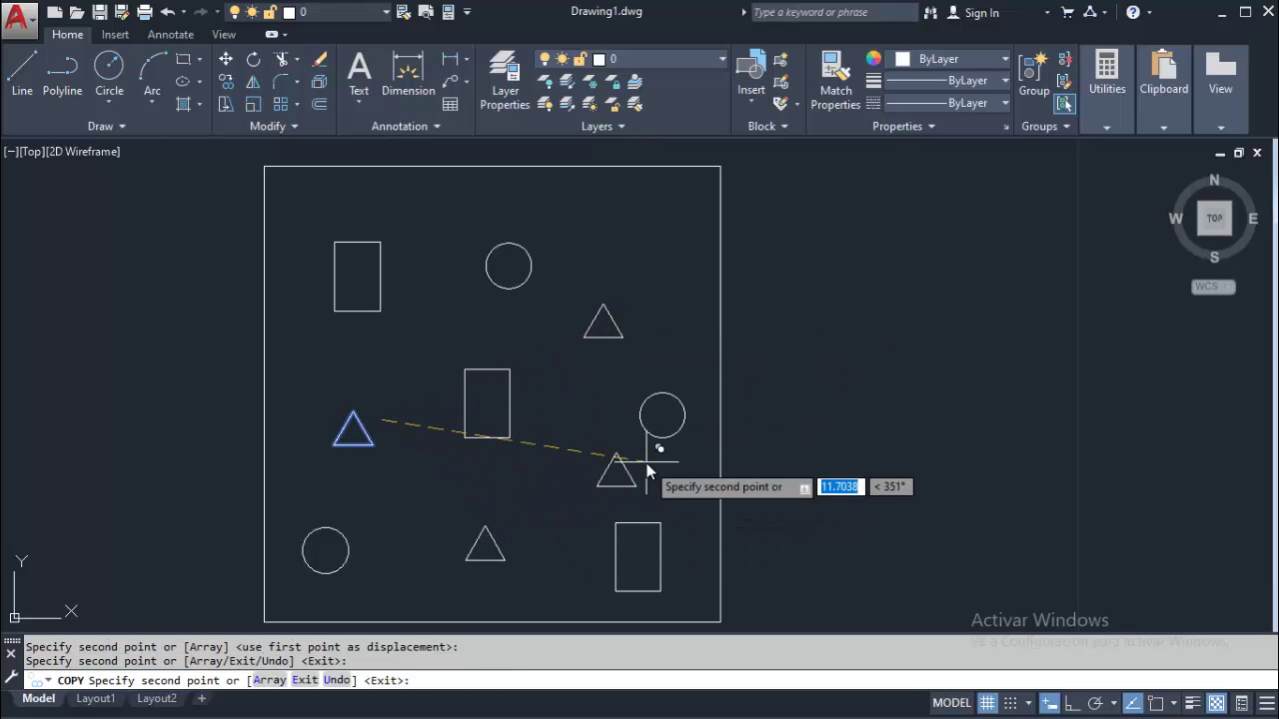
pyautogui.press('Escape')
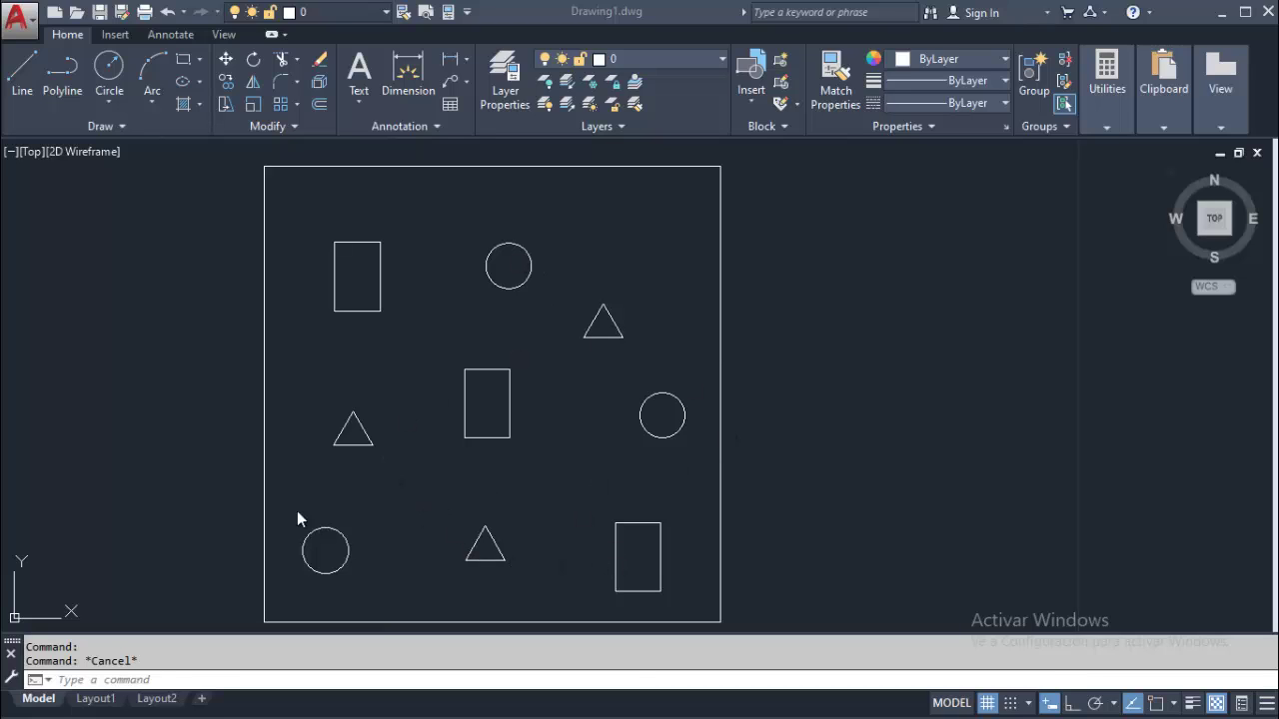
pyautogui.click(419, 324)
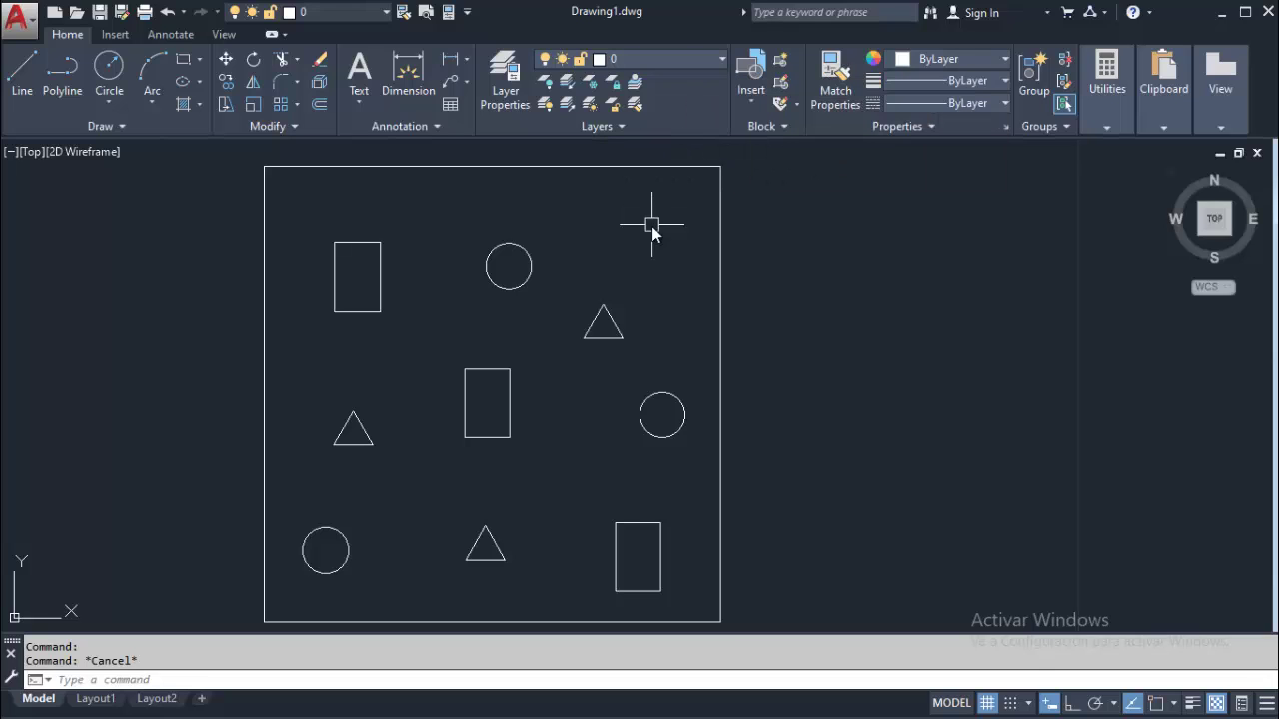
pyautogui.press('Escape')
pyautogui.write('rec')
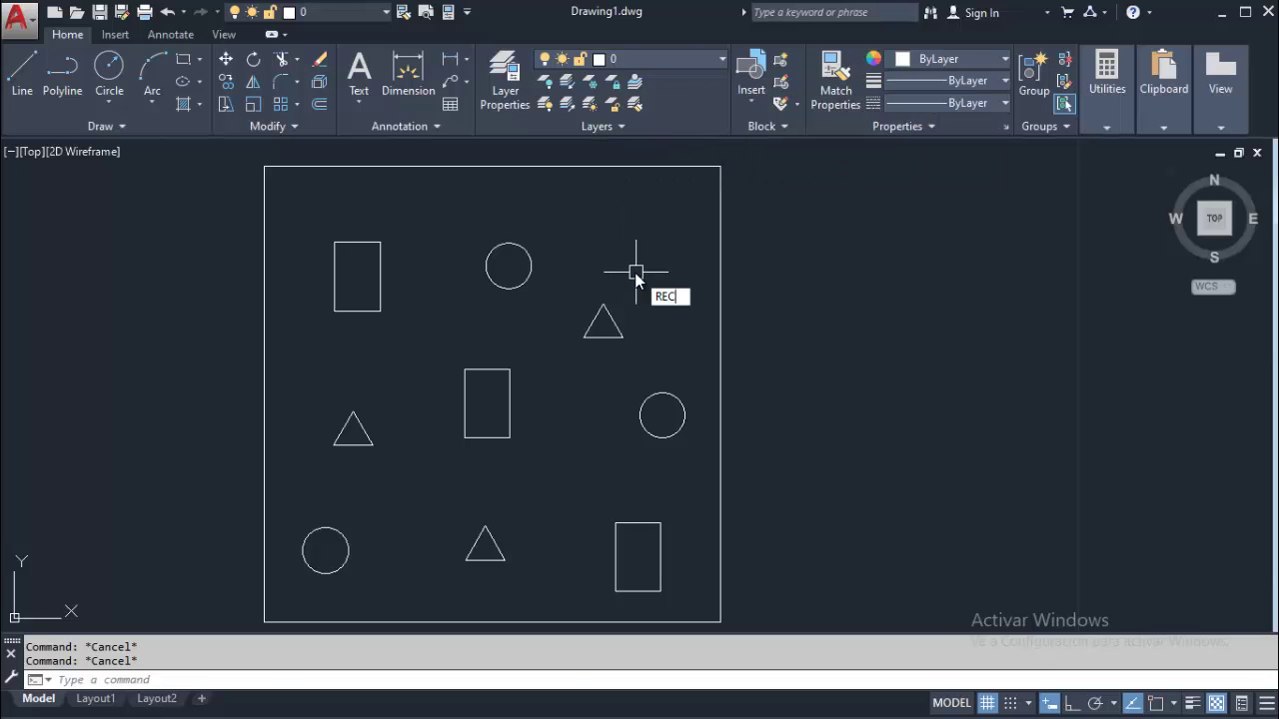
pyautogui.press('Return')
pyautogui.click(639, 266)
pyautogui.click(615, 213)
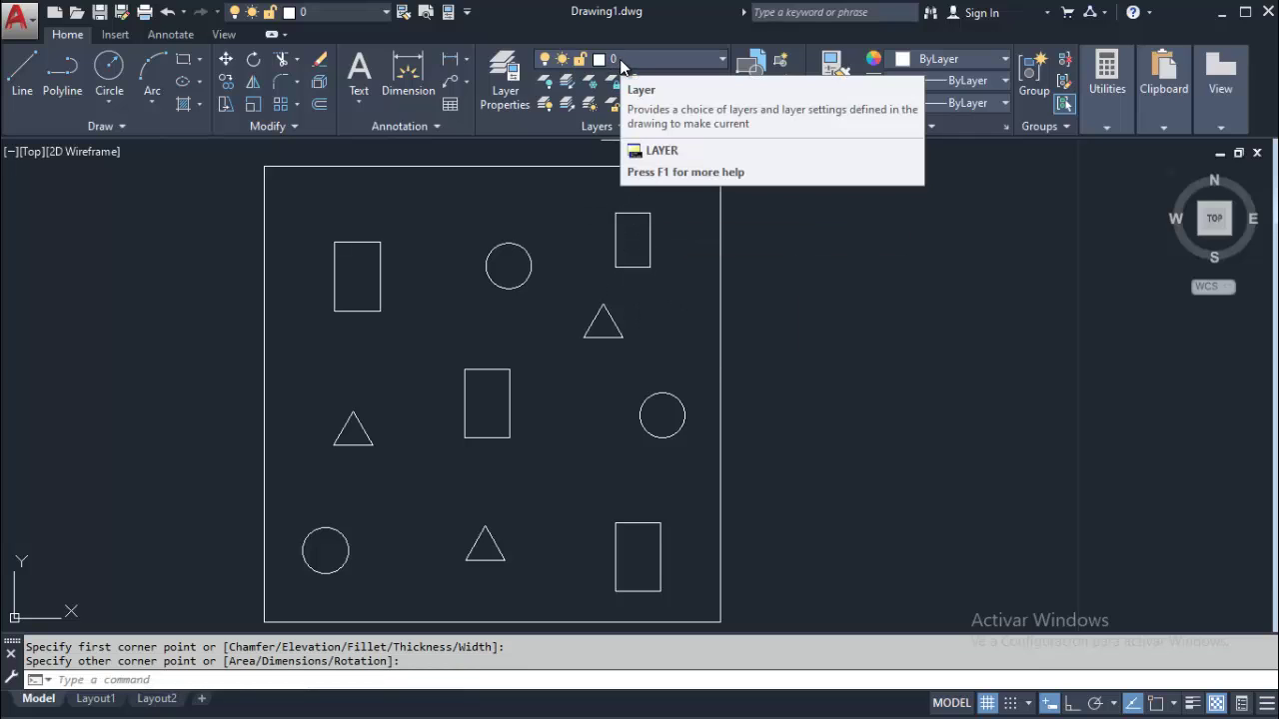
pyautogui.click(651, 240)
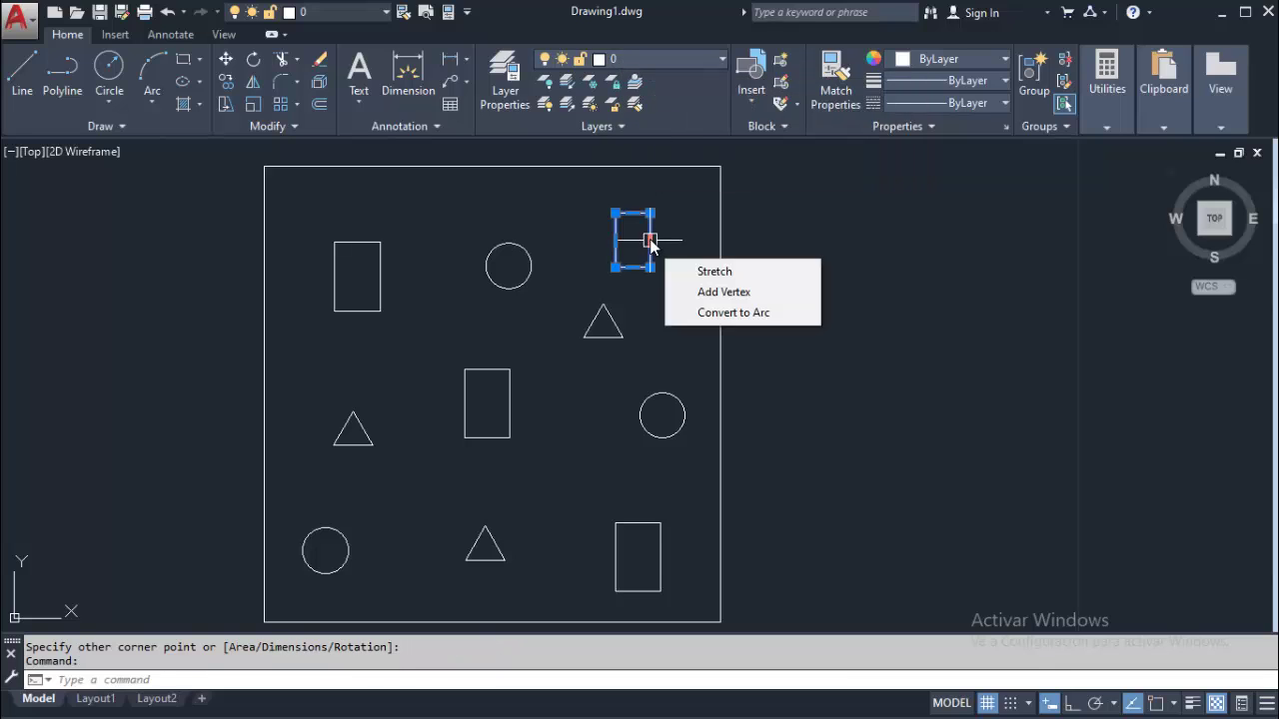
pyautogui.press('Escape')
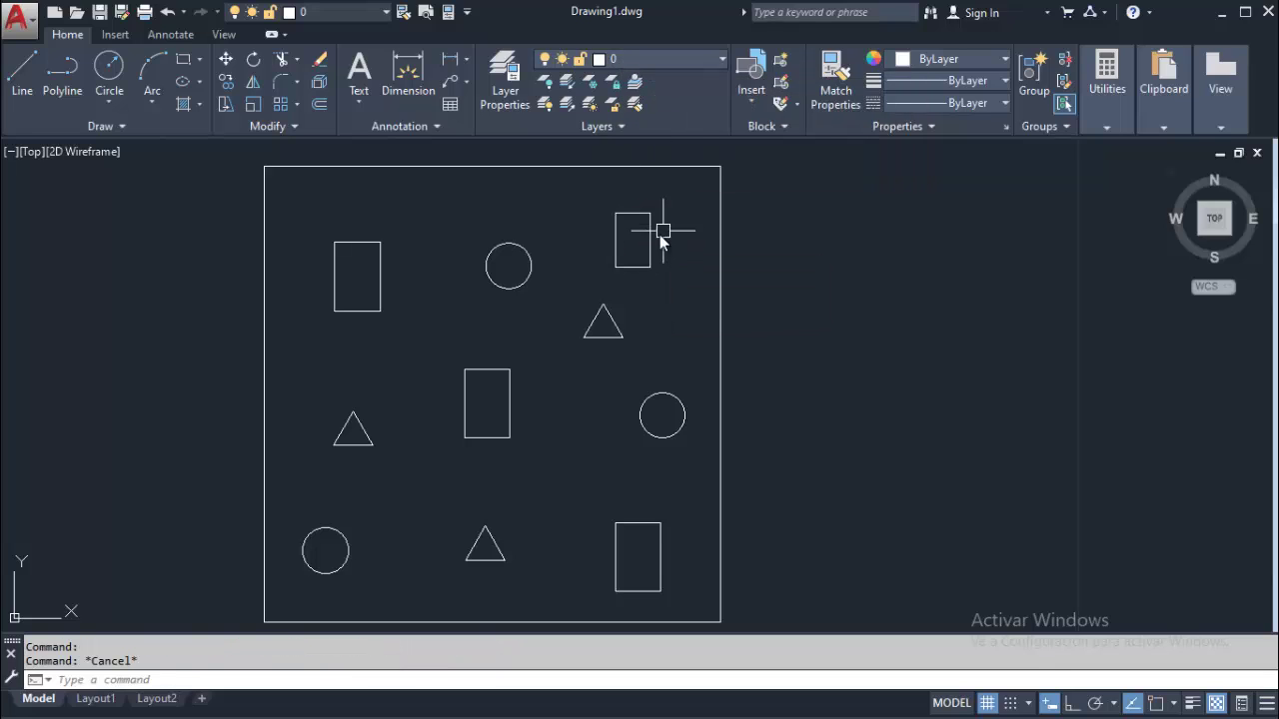
pyautogui.click(652, 232)
pyautogui.click(603, 206)
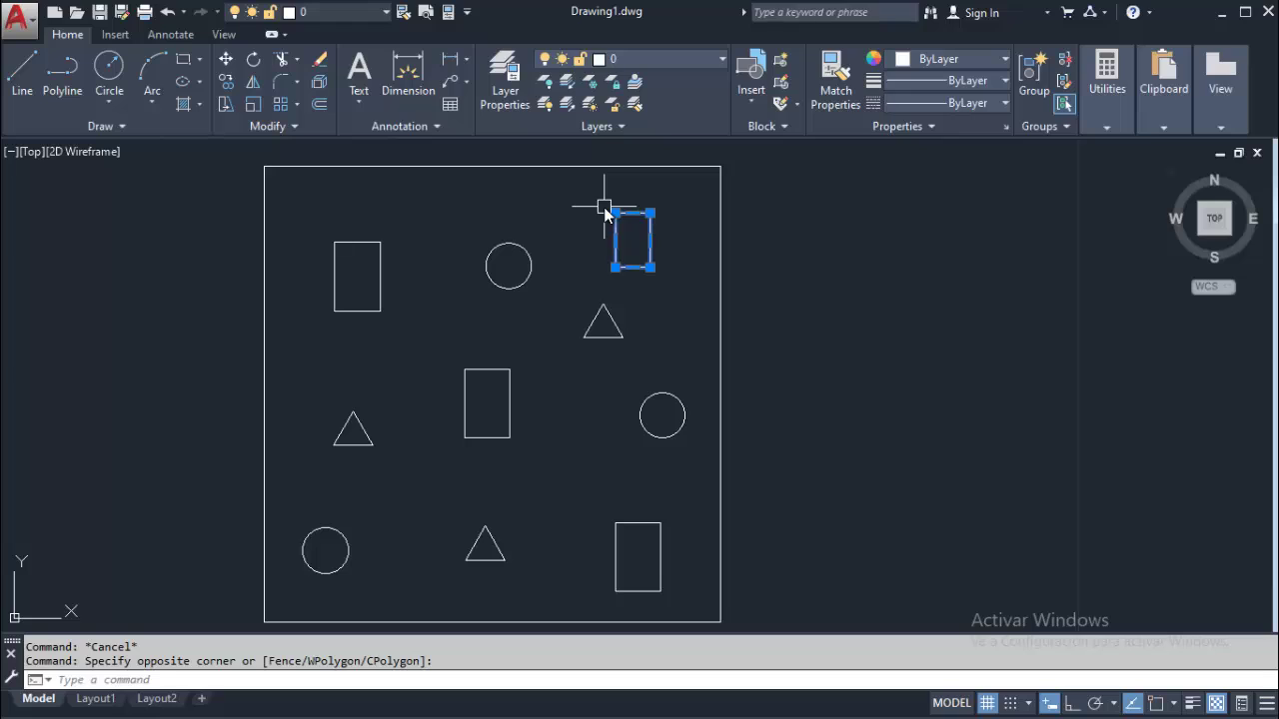
pyautogui.press('Delete')
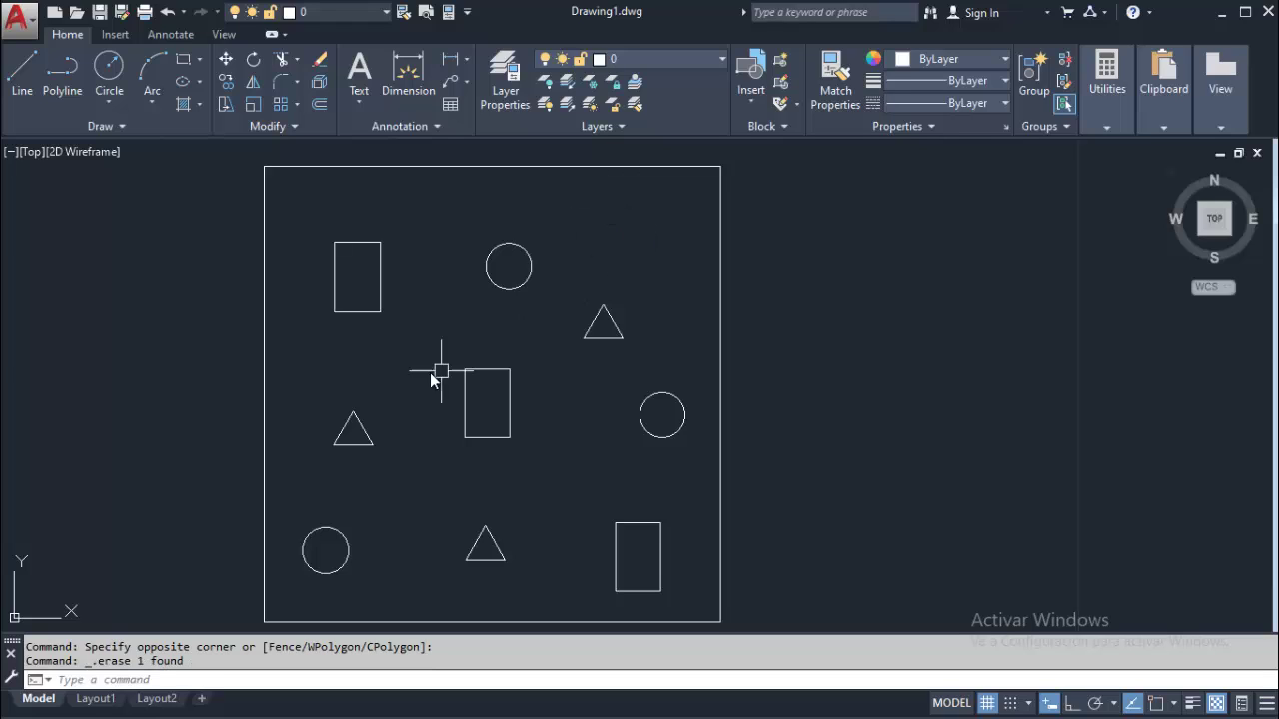
# Move the top-left, middle and bottom-right rectangles onto the yellow RECTANGULOS layer
pyautogui.click(380, 302)
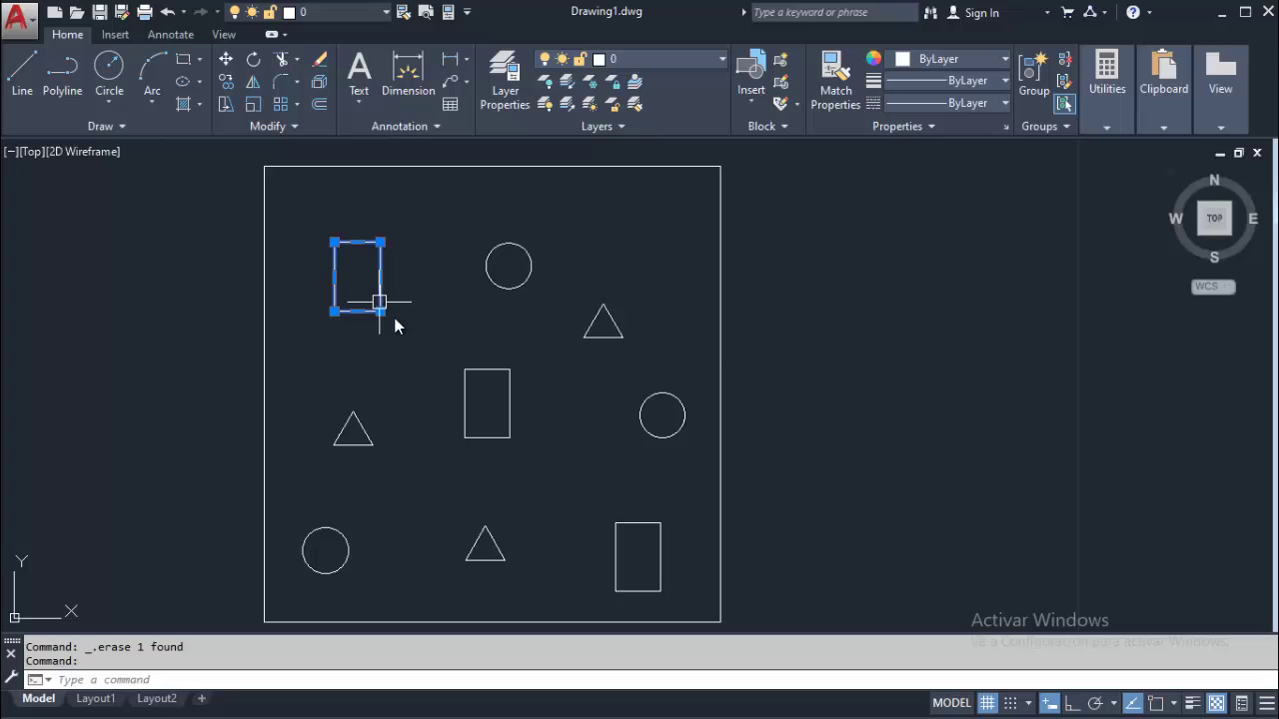
pyautogui.click(463, 403)
pyautogui.click(610, 556)
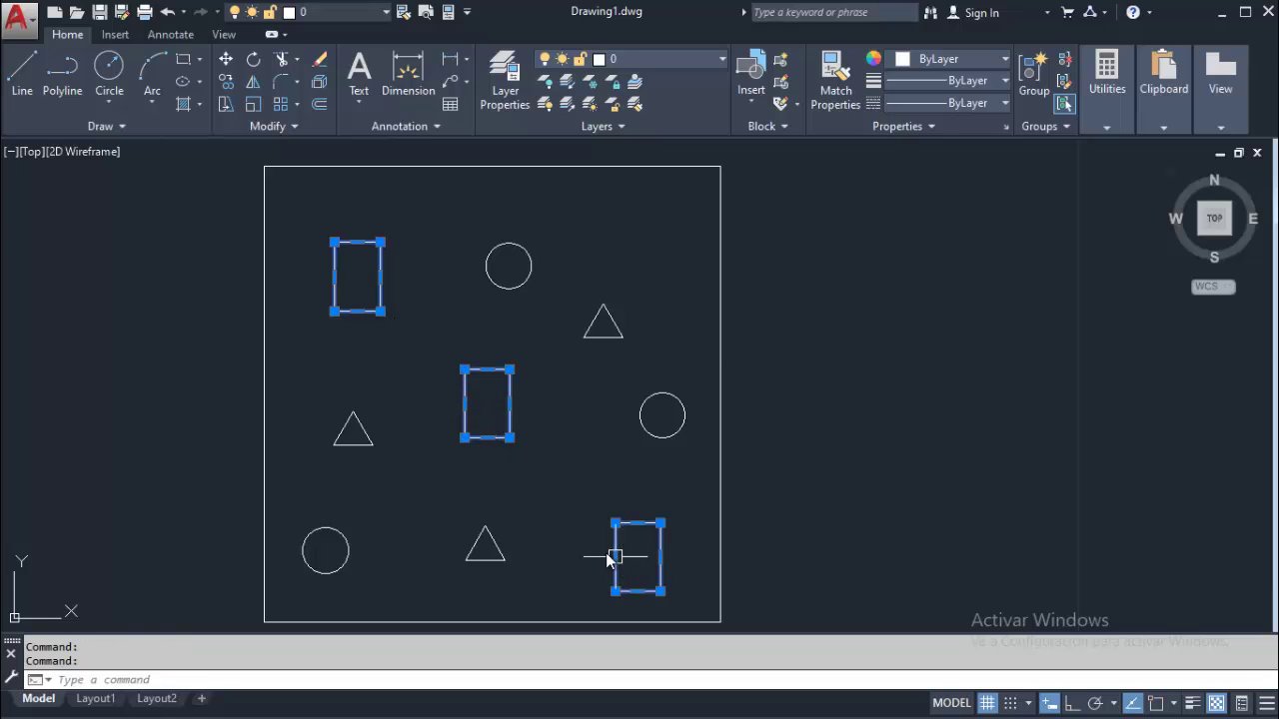
pyautogui.click(698, 58)
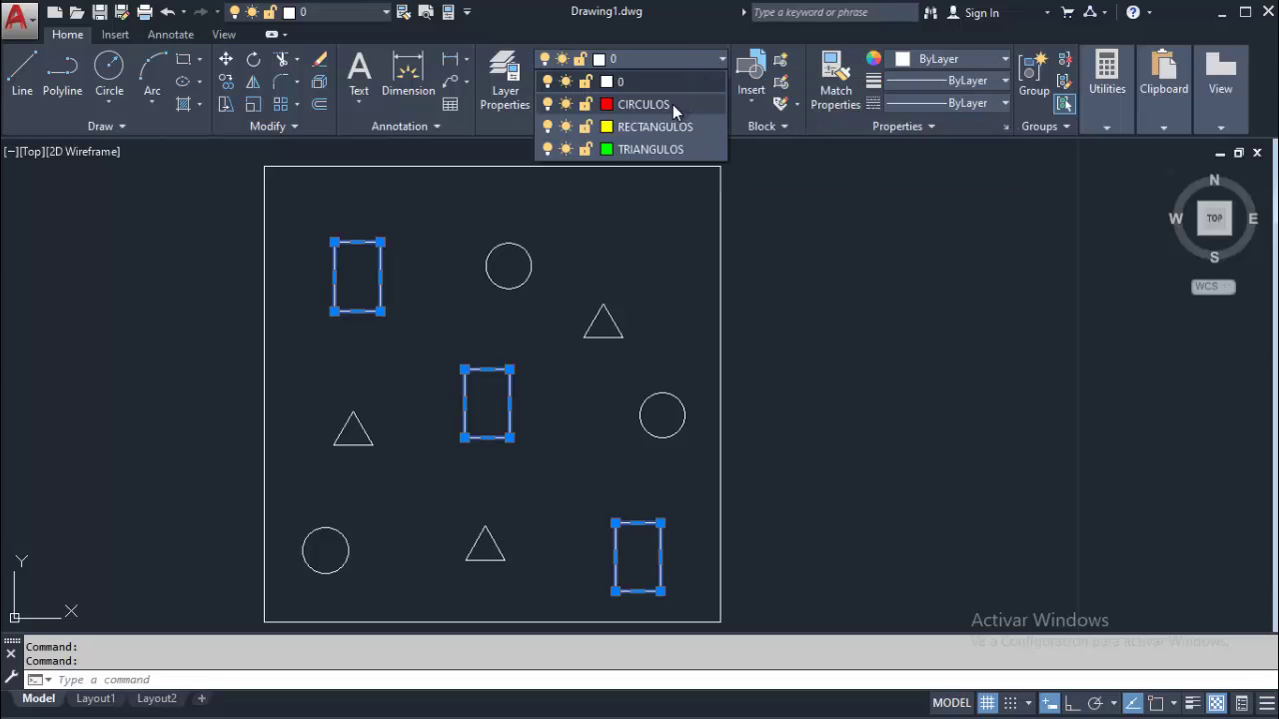
pyautogui.click(659, 126)
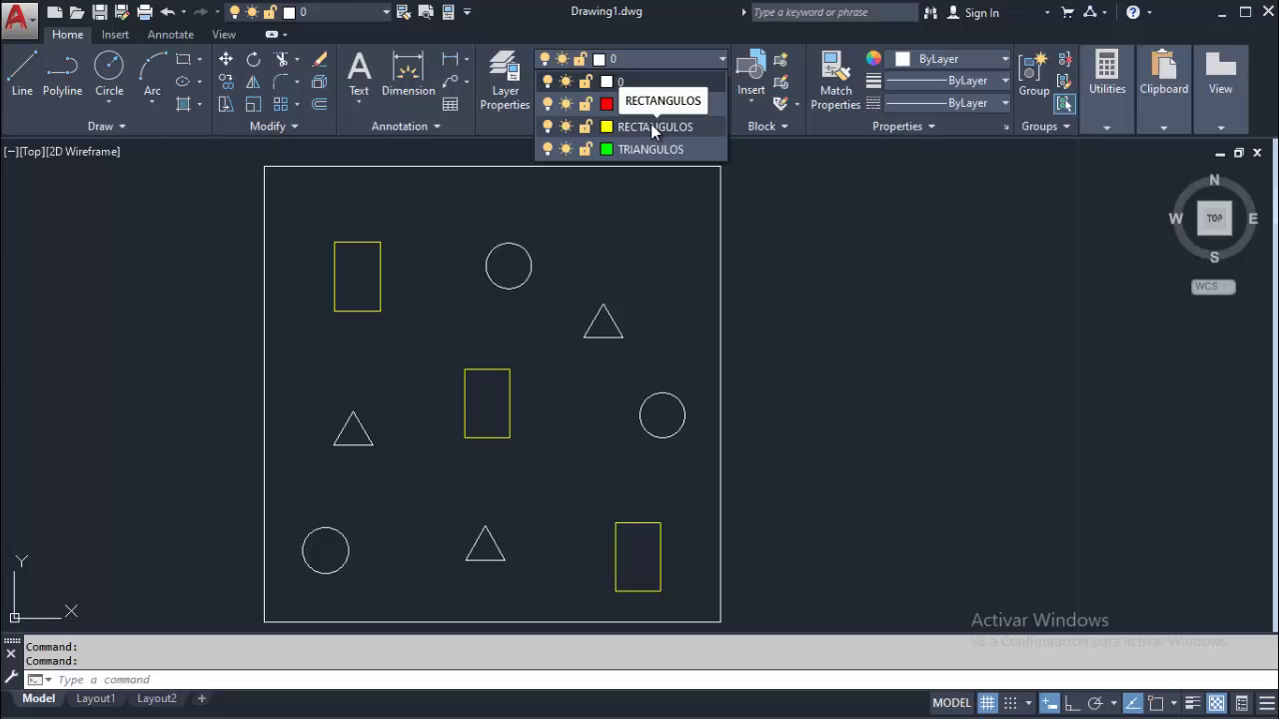
pyautogui.click(650, 125)
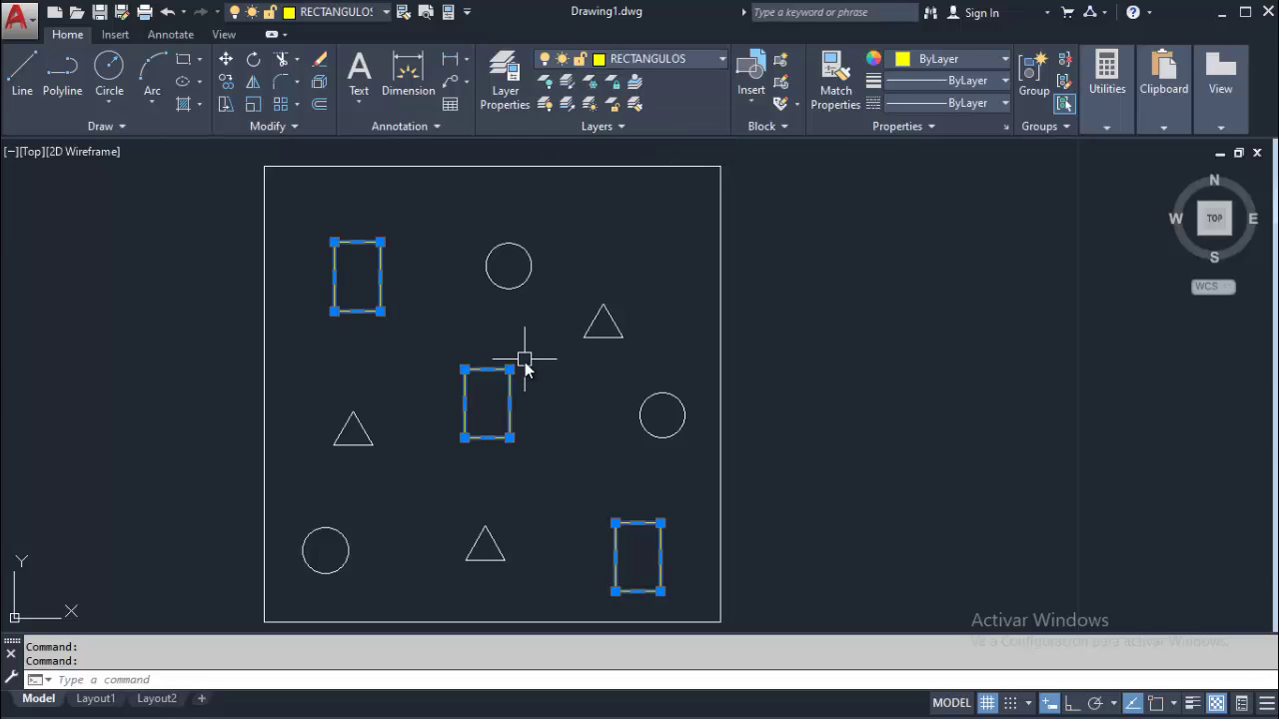
pyautogui.press('Escape')
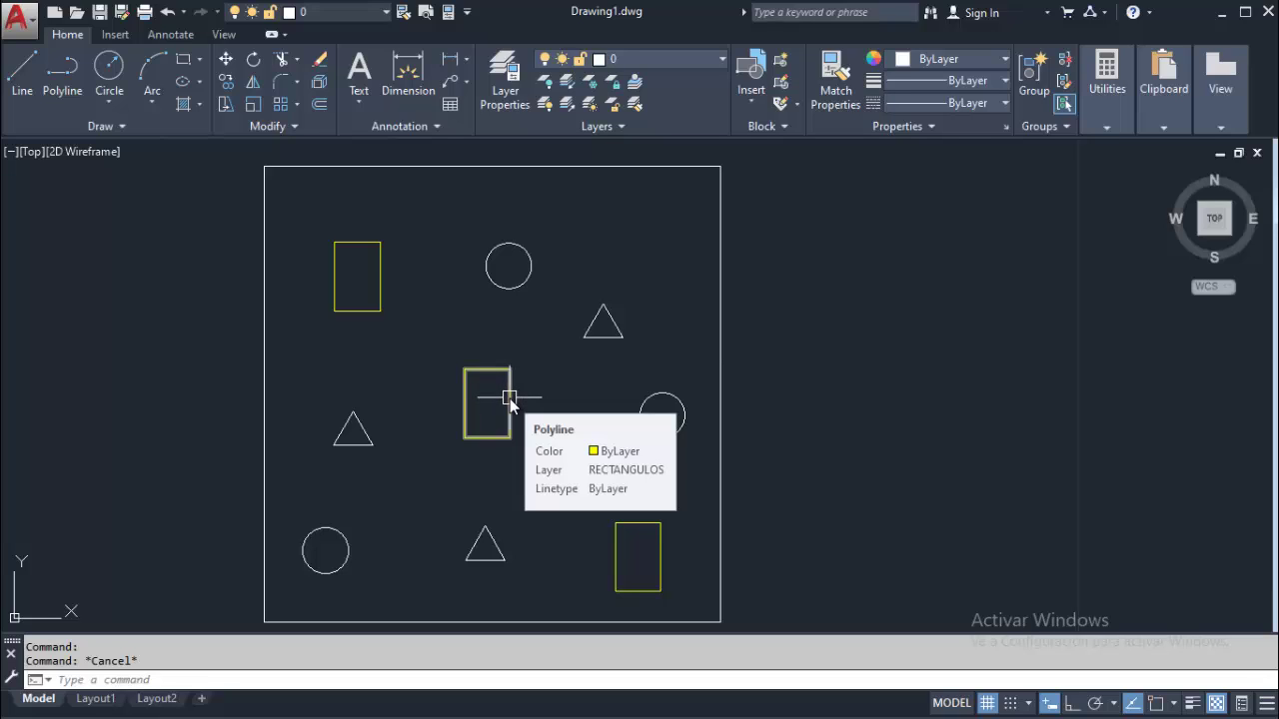
# Assign the top, right and bottom-left circles to the red CIRCULOS layer
pyautogui.press('Escape')
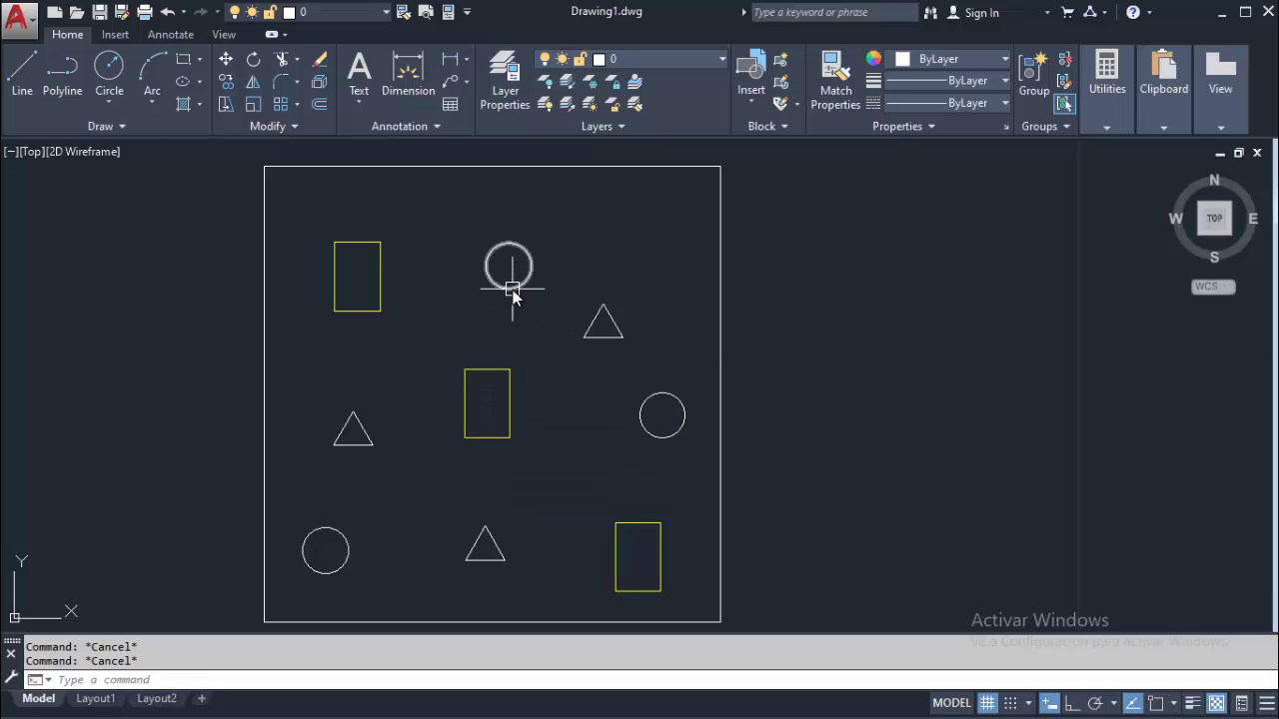
pyautogui.moveTo(510, 288)
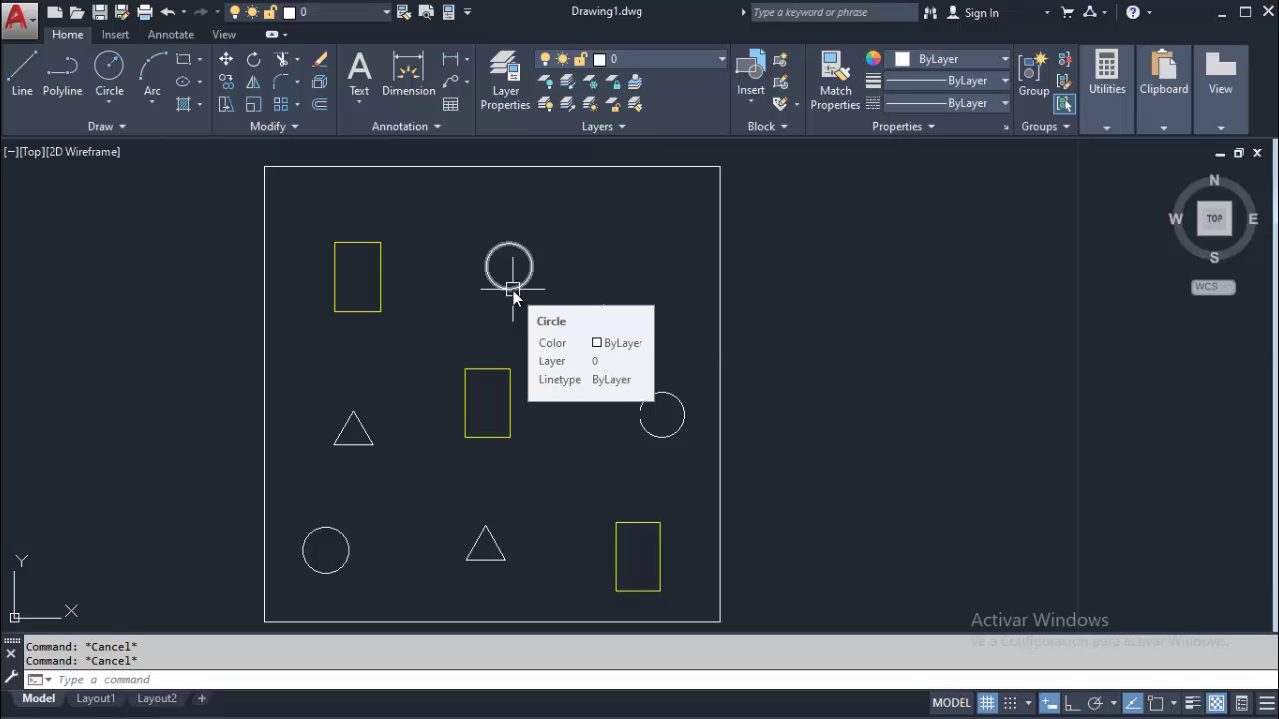
pyautogui.click(512, 289)
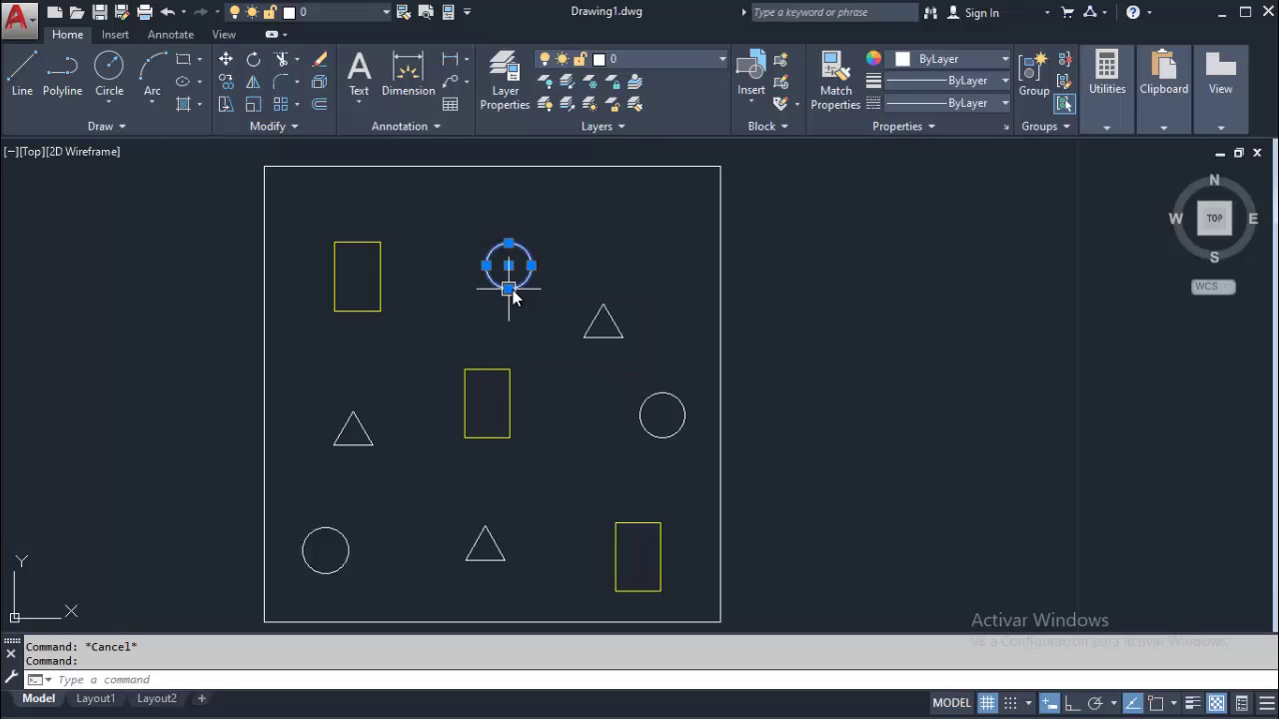
pyautogui.click(656, 434)
pyautogui.click(348, 551)
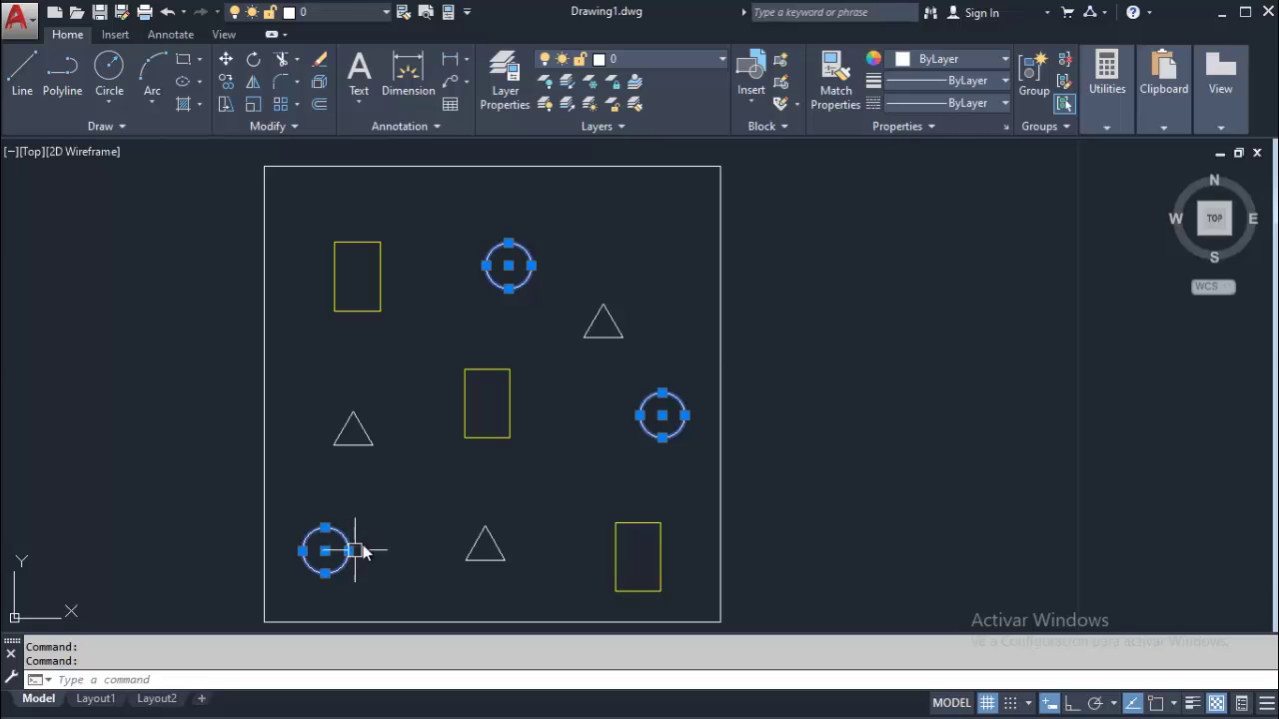
pyautogui.click(719, 67)
pyautogui.click(664, 106)
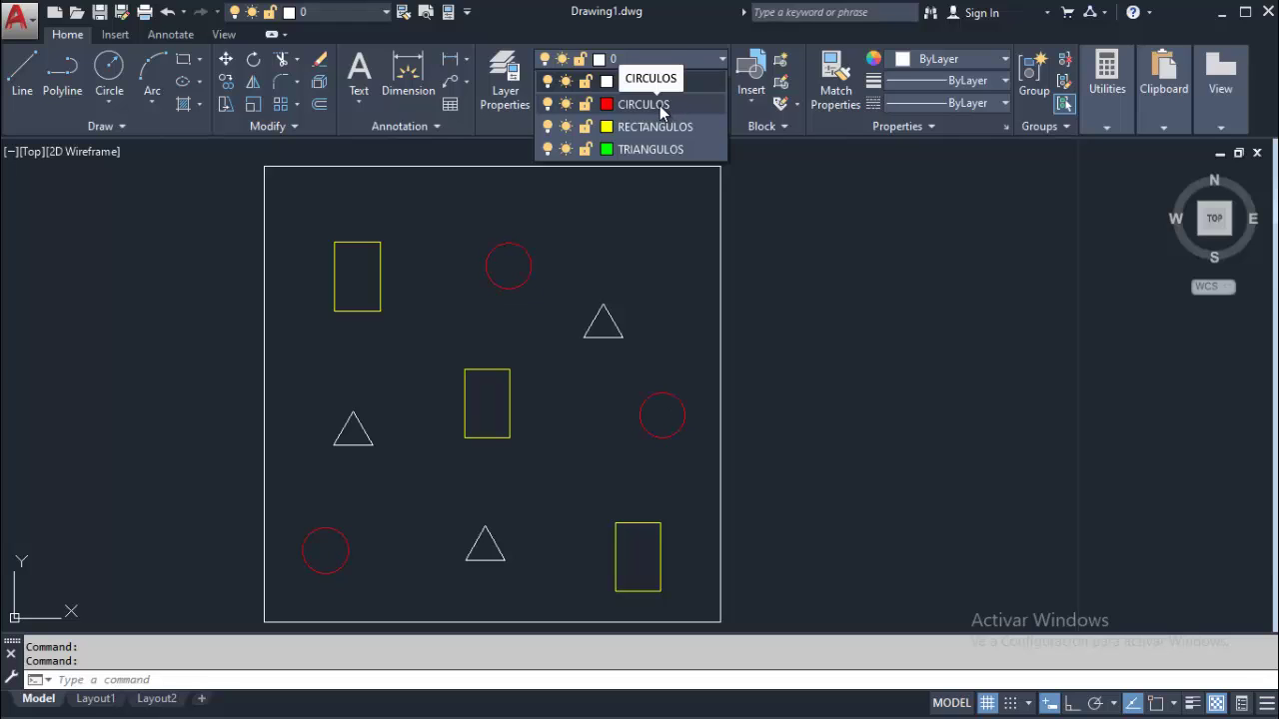
pyautogui.click(659, 107)
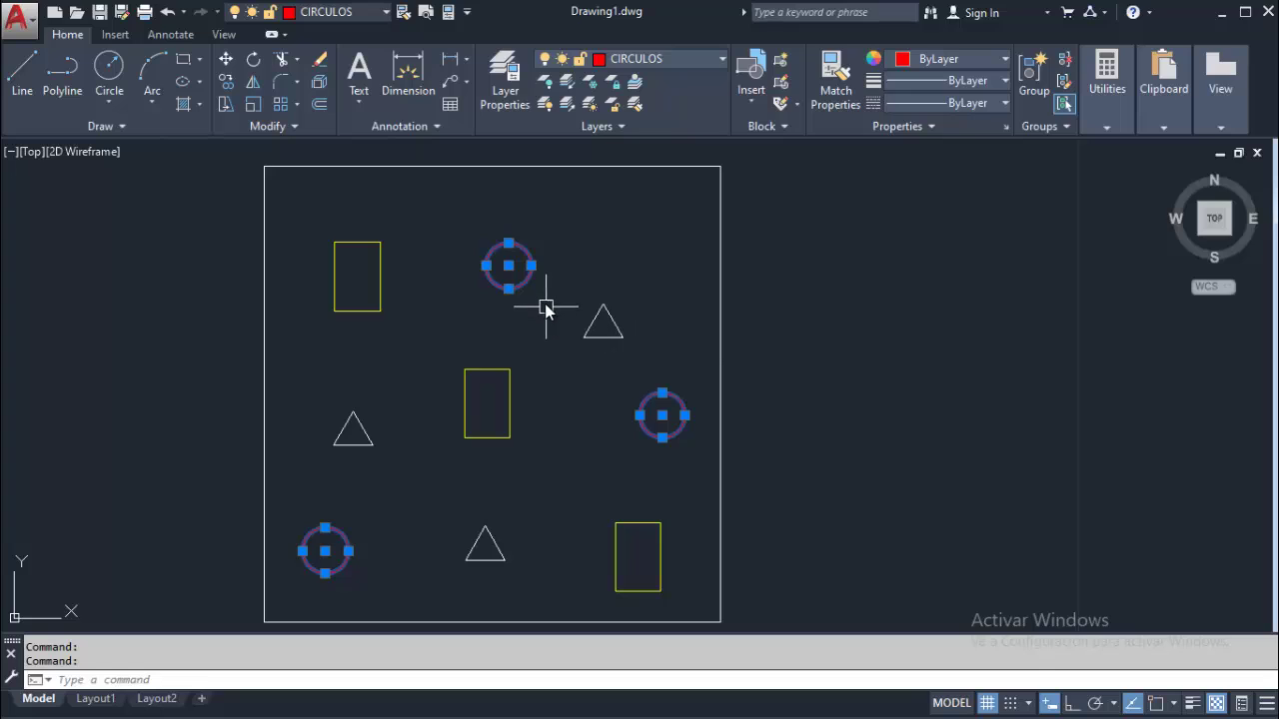
pyautogui.press('Escape')
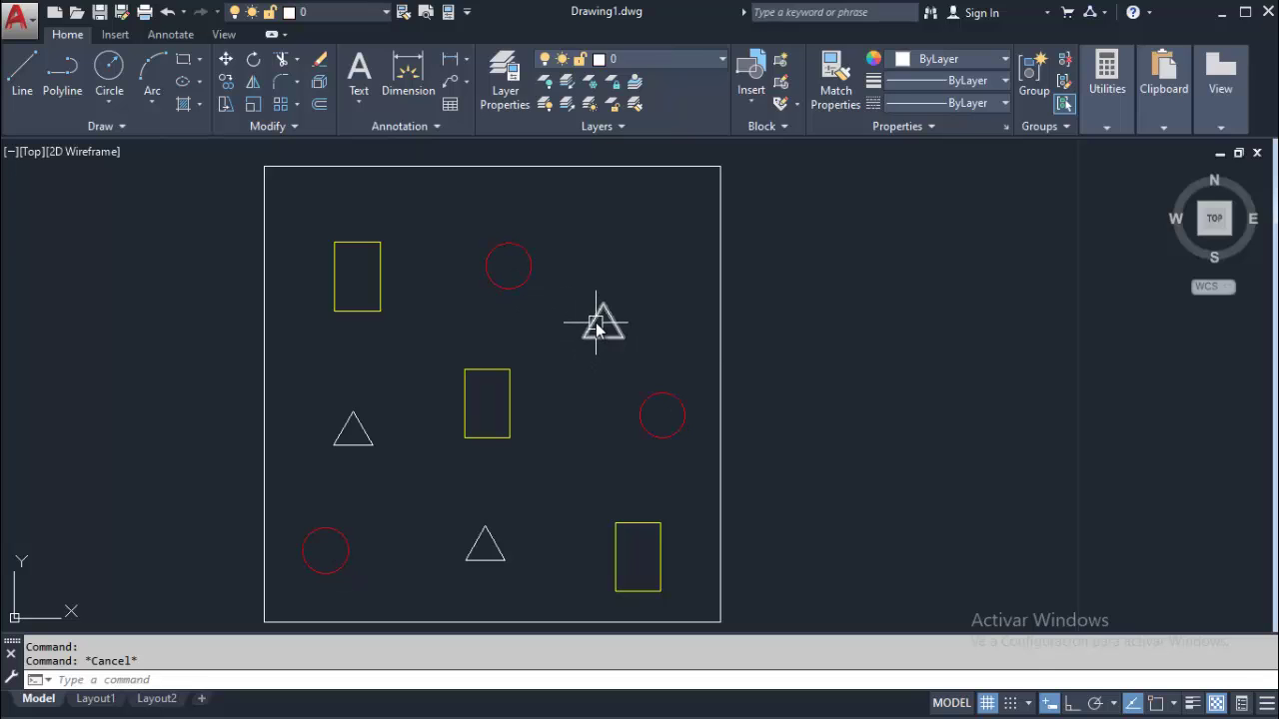
# Put the upper-right, lower-middle and left triangles on the green TRIANGULOS layer
pyautogui.click(602, 320)
pyautogui.click(486, 545)
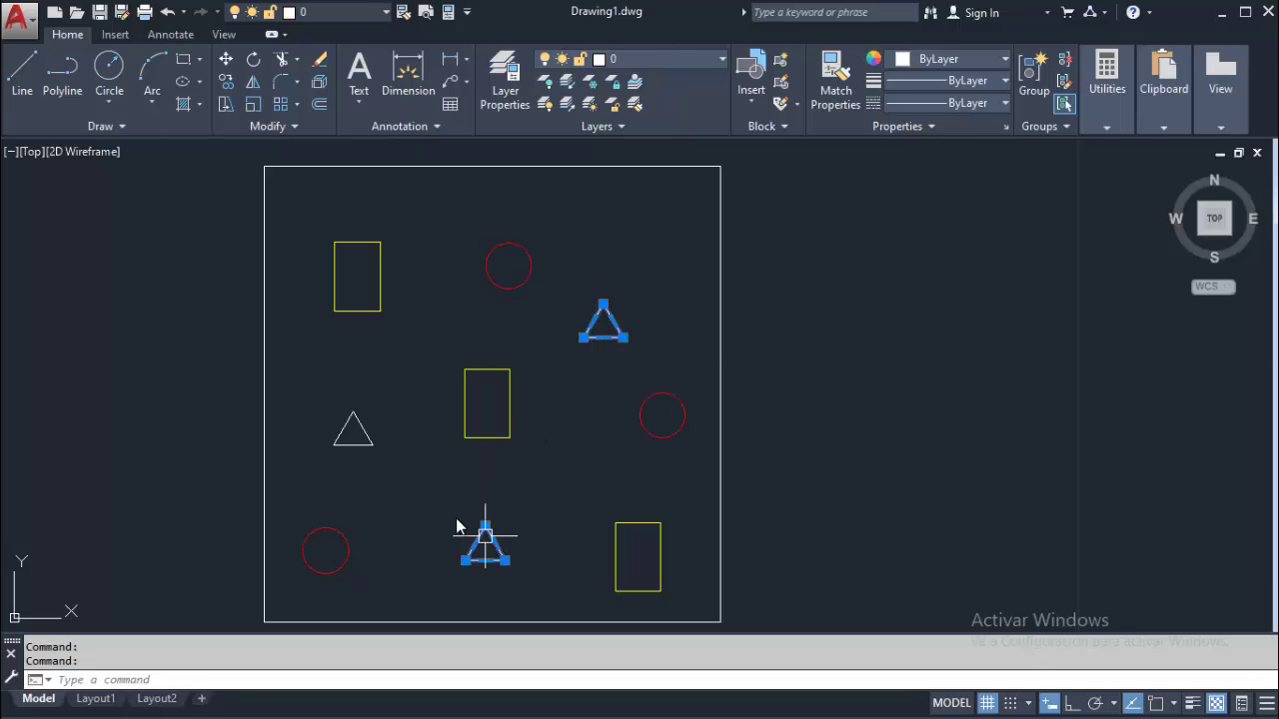
pyautogui.click(359, 434)
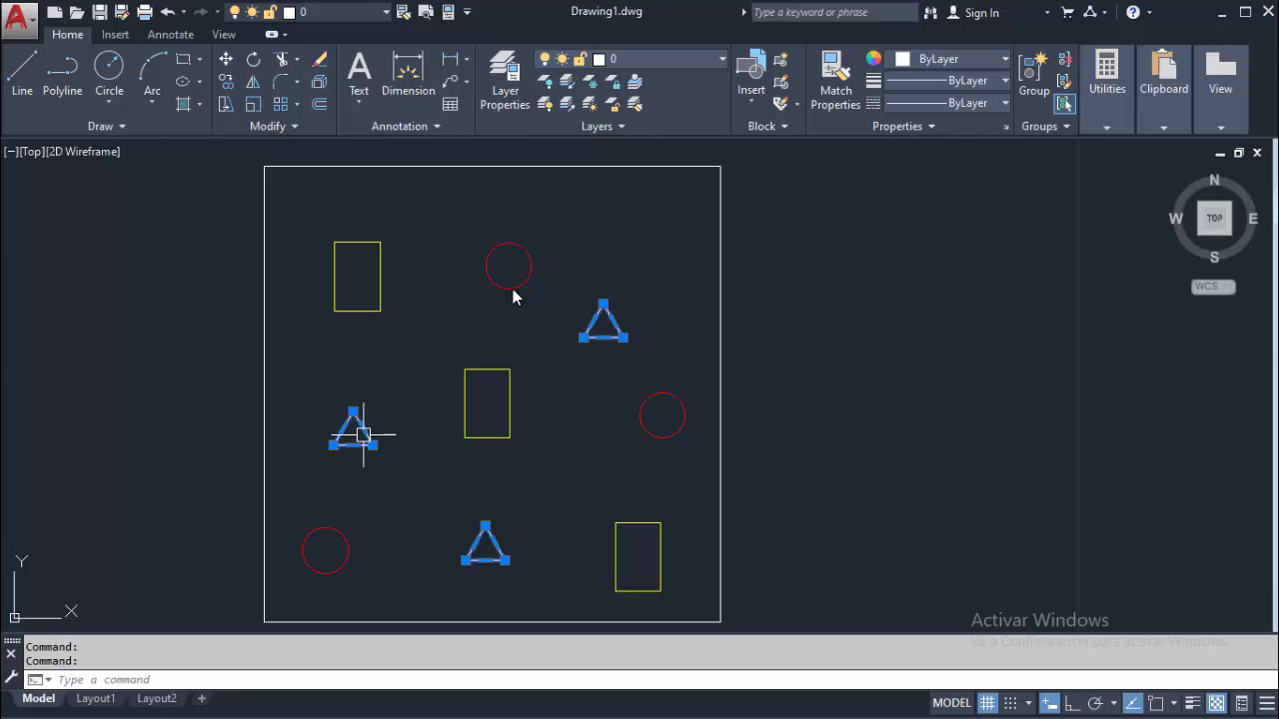
pyautogui.click(705, 58)
pyautogui.click(650, 149)
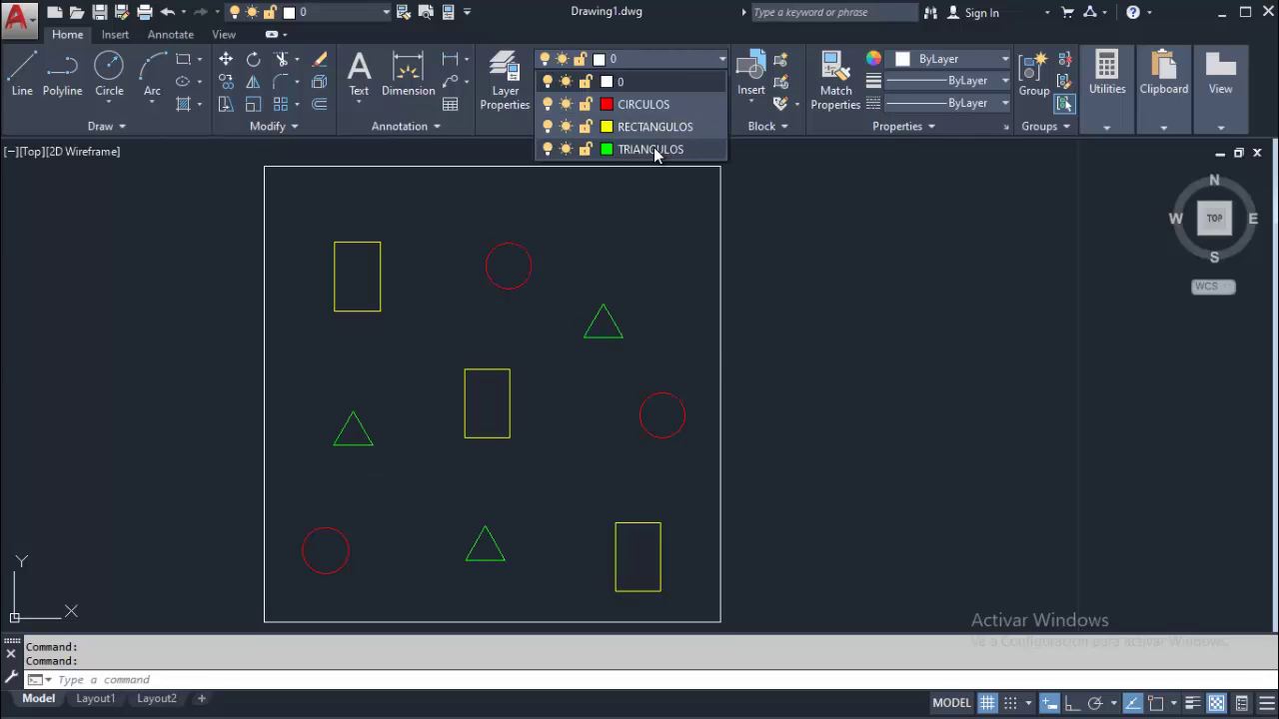
pyautogui.click(654, 149)
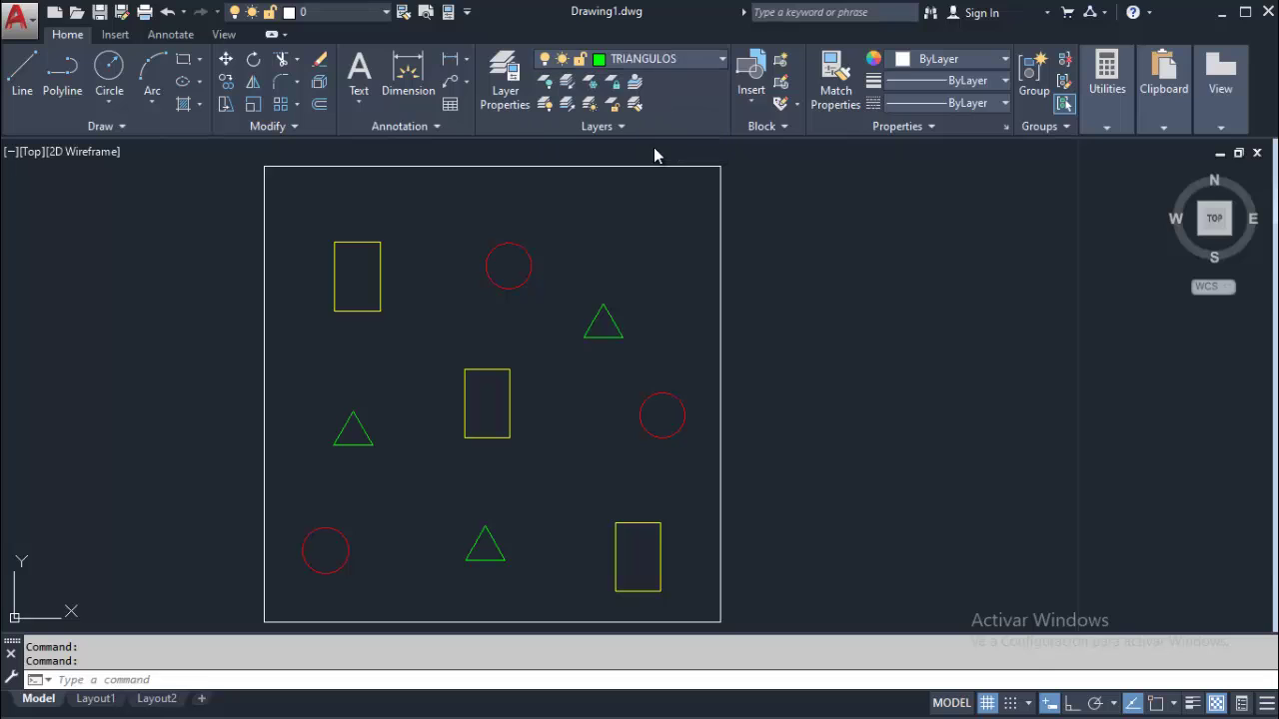
pyautogui.press('Escape')
pyautogui.moveTo(624, 297)
pyautogui.mouseDown(button='middle')
pyautogui.moveTo(620, 257)
pyautogui.moveTo(627, 290)
pyautogui.moveTo(619, 283)
pyautogui.mouseUp(button='middle')
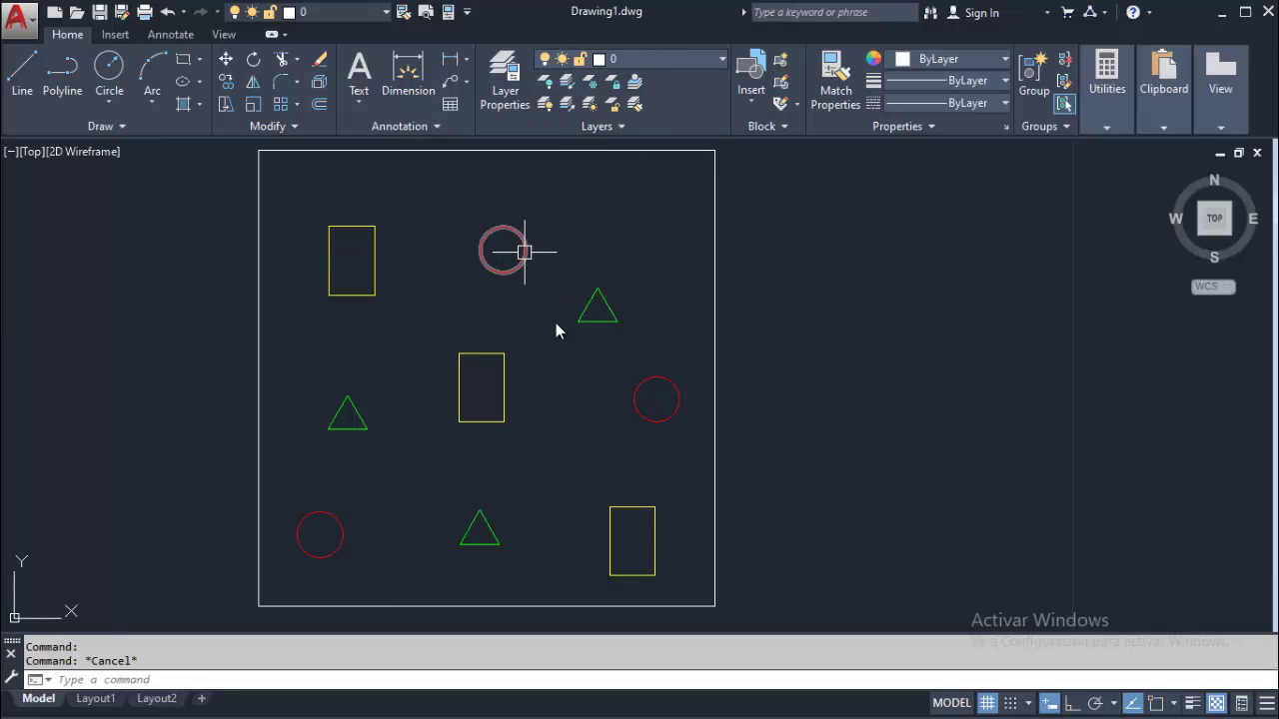
# Turn off RECTANGULOS, briefly toggle TRIANGULOS off, and leave TRIANGULOS on
pyautogui.click(721, 62)
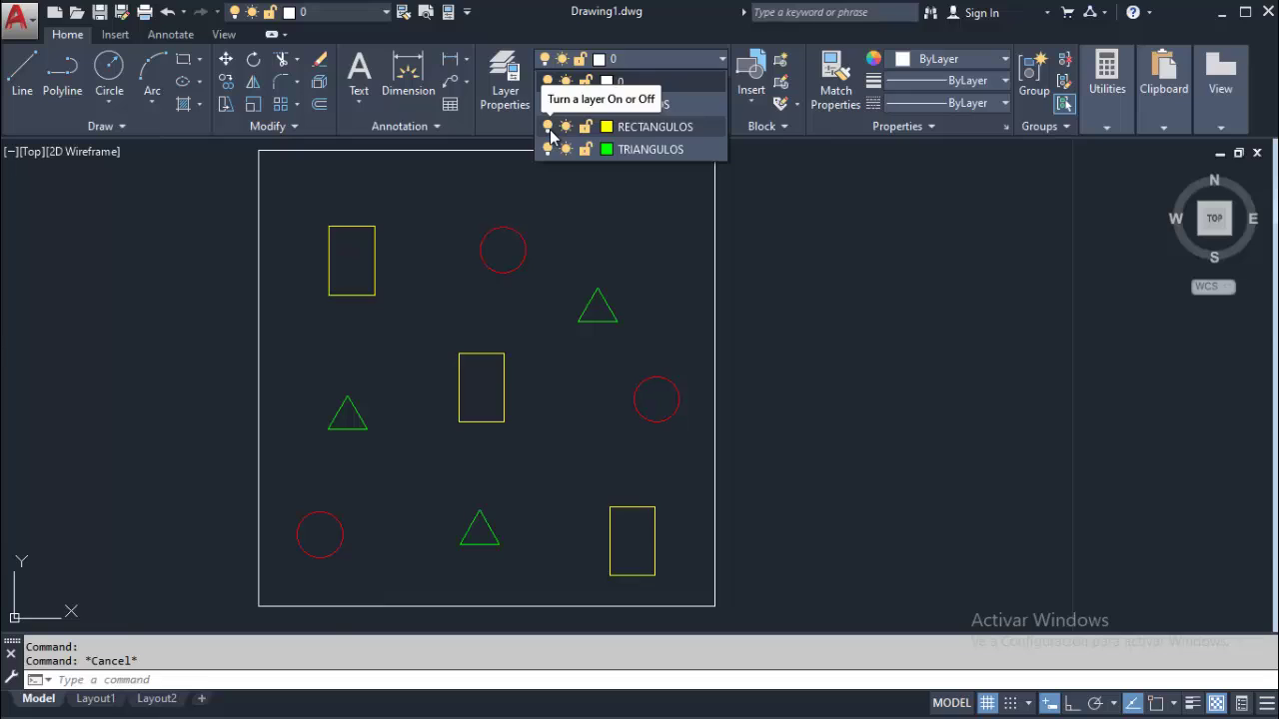
pyautogui.click(548, 127)
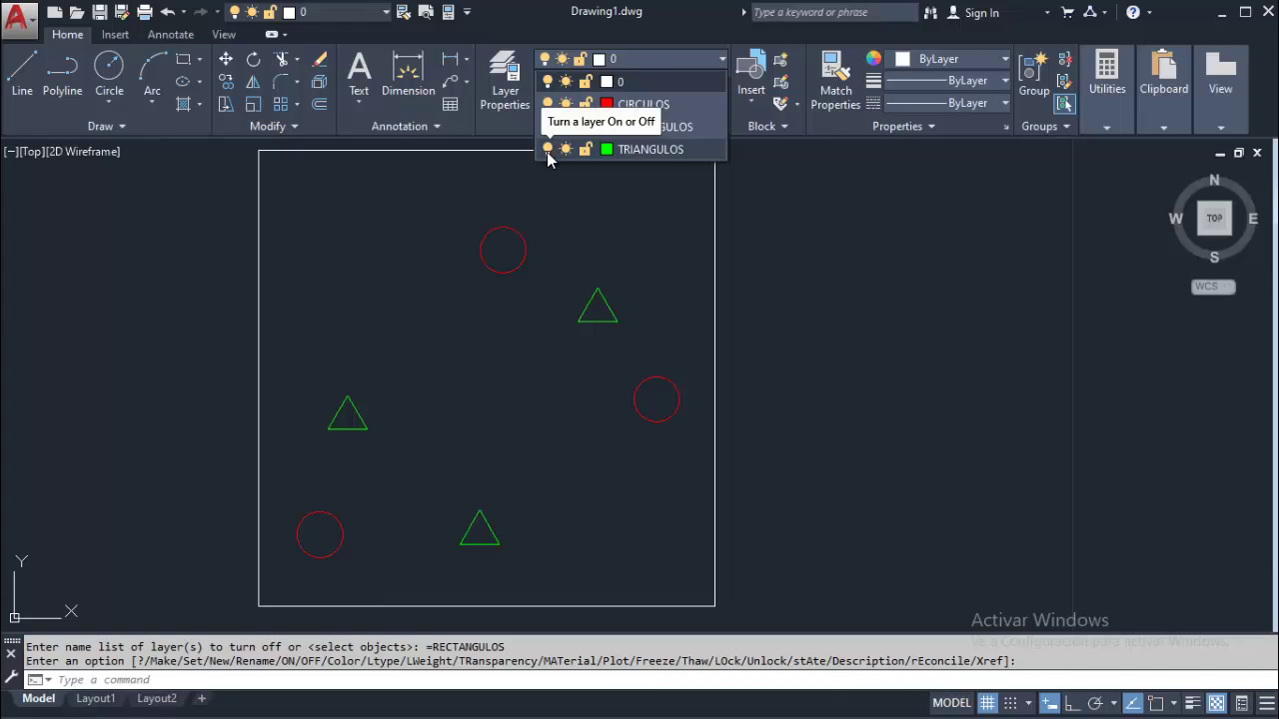
pyautogui.click(547, 151)
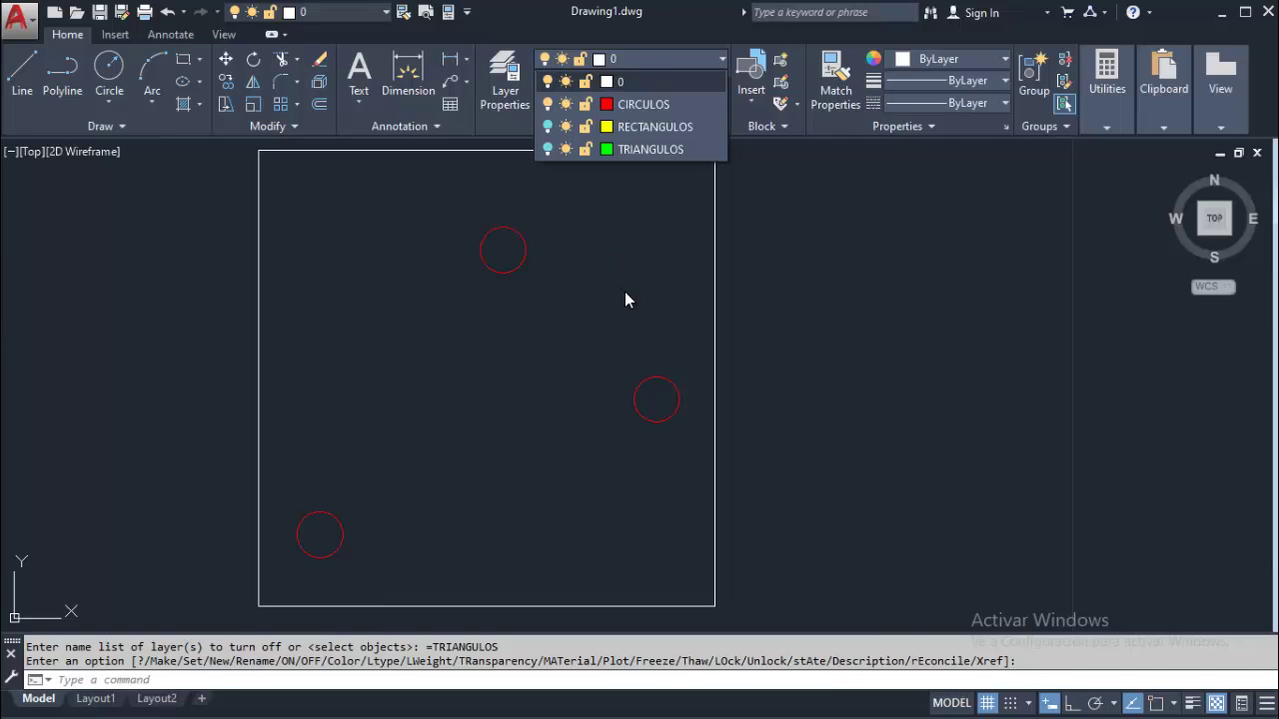
pyautogui.click(548, 150)
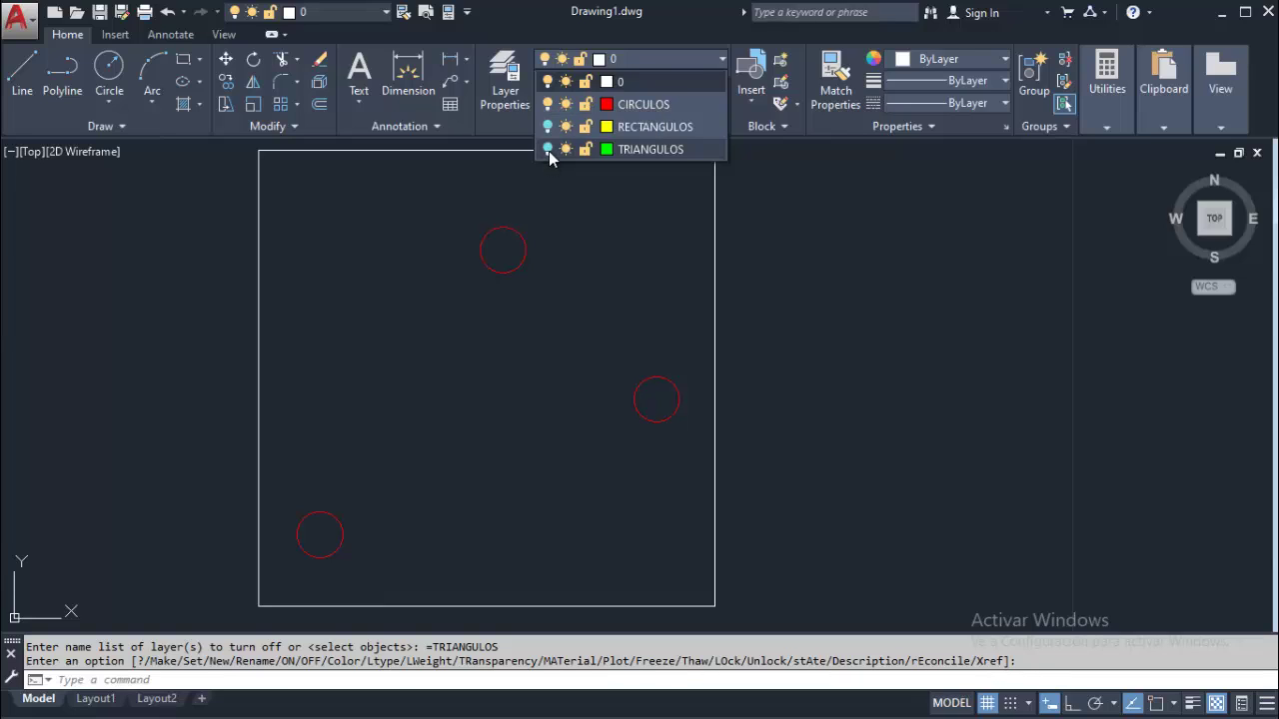
pyautogui.click(548, 149)
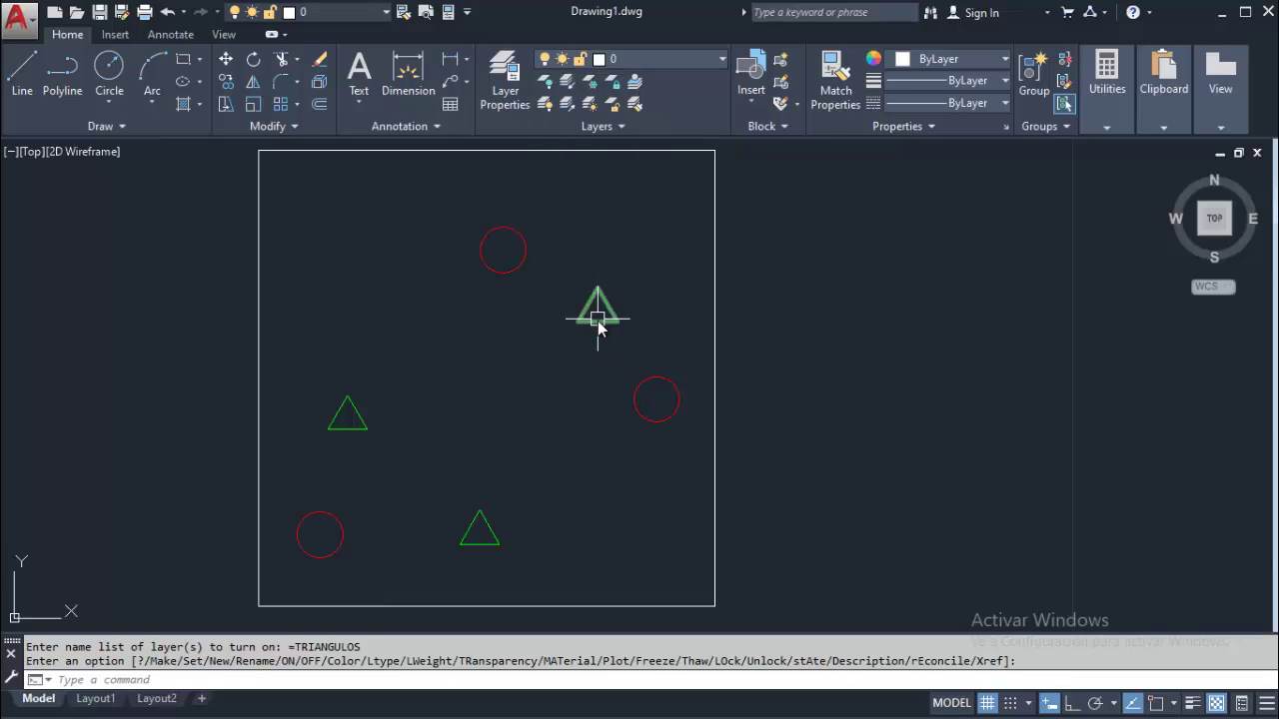
# Turn RECTANGULOS back on and switch off the CIRCULOS and TRIANGULOS layers
pyautogui.click(631, 68)
pyautogui.click(547, 127)
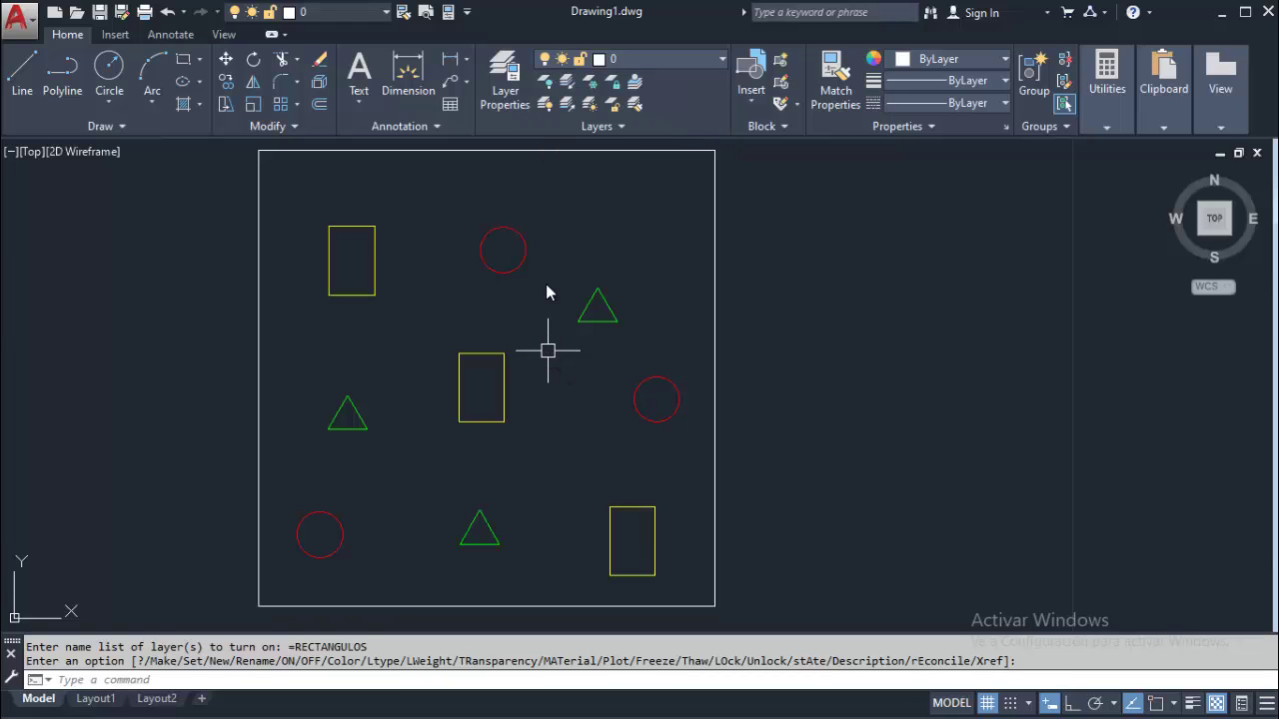
pyautogui.click(613, 60)
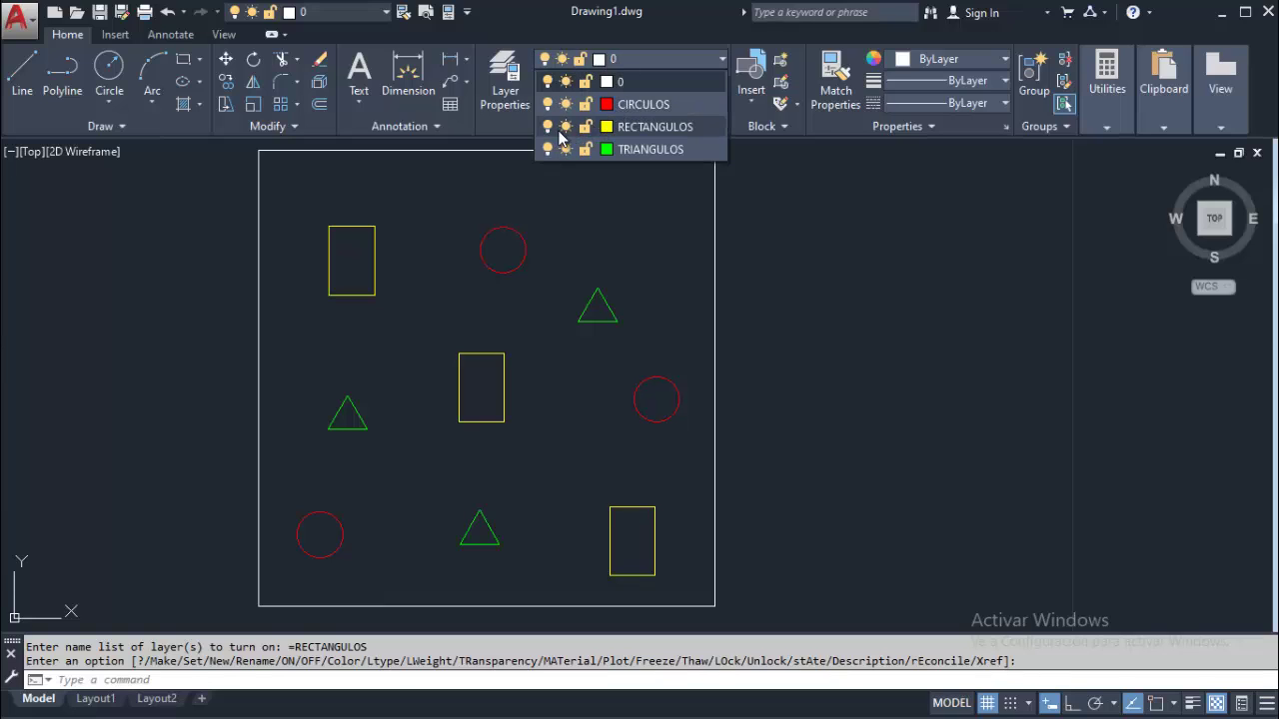
pyautogui.click(547, 104)
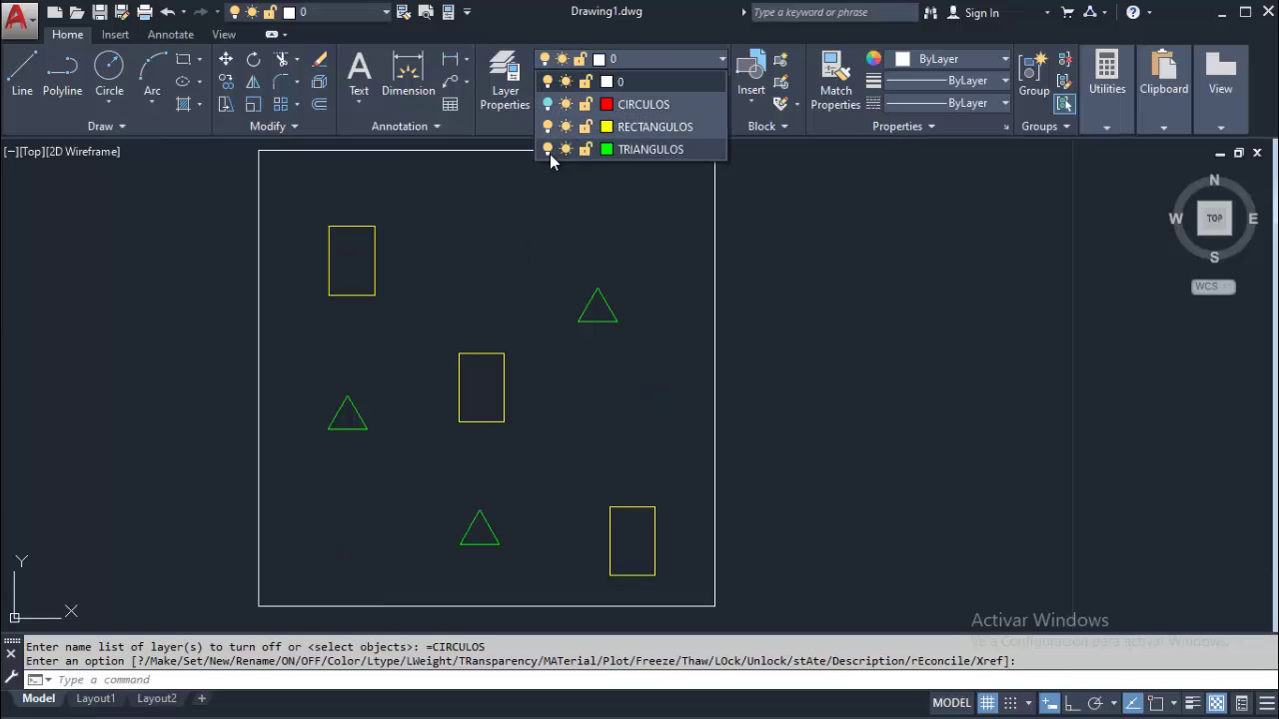
pyautogui.click(548, 150)
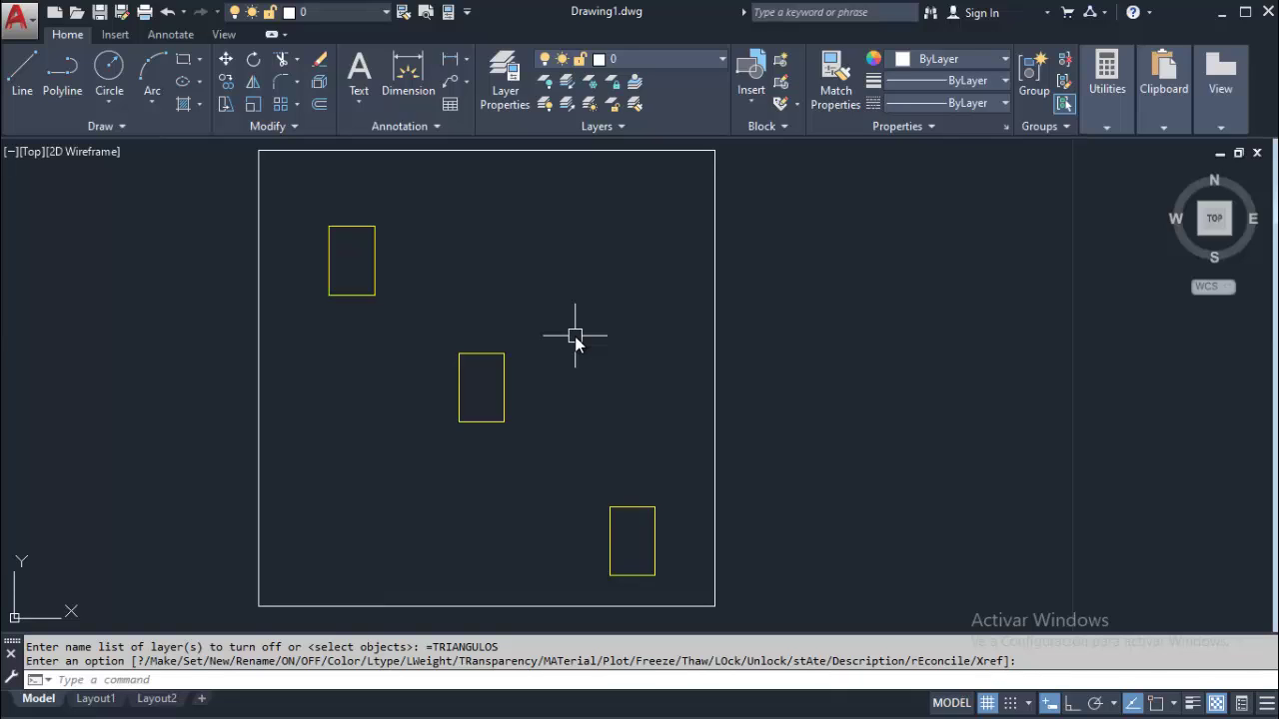
# Run LAYON to switch all layers back on
pyautogui.write('L')
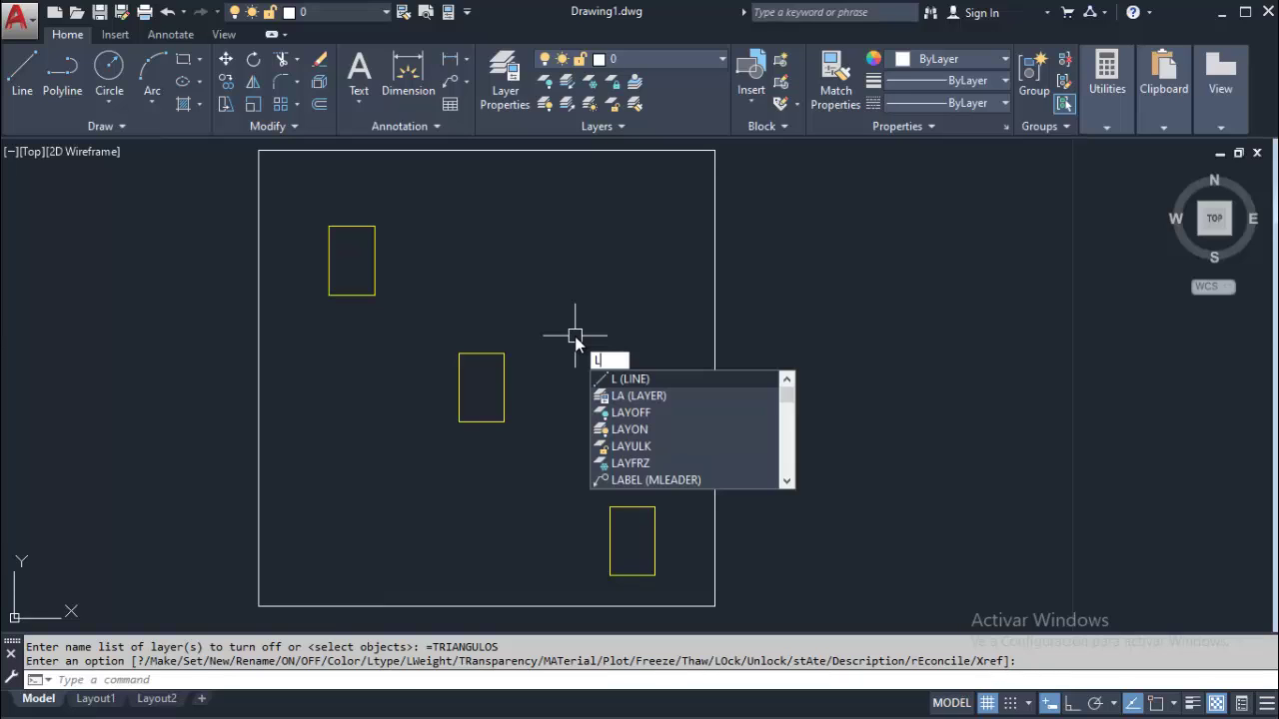
pyautogui.write('AY')
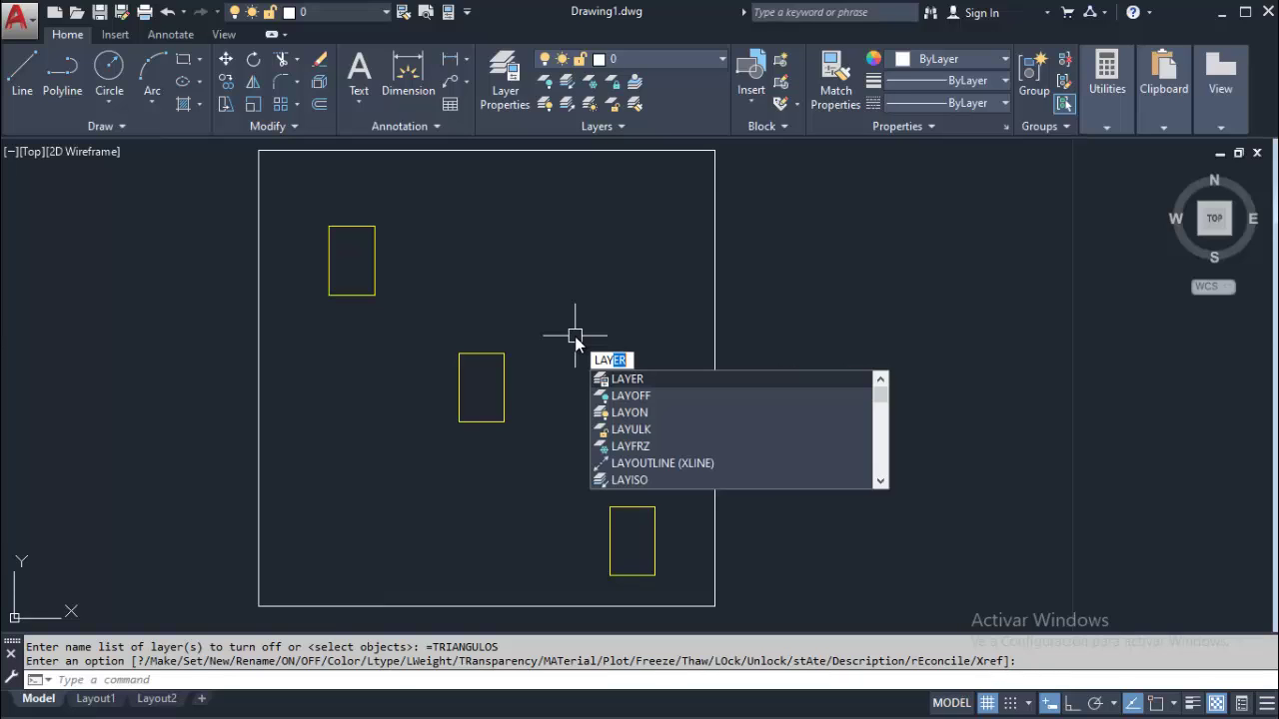
pyautogui.write('ON')
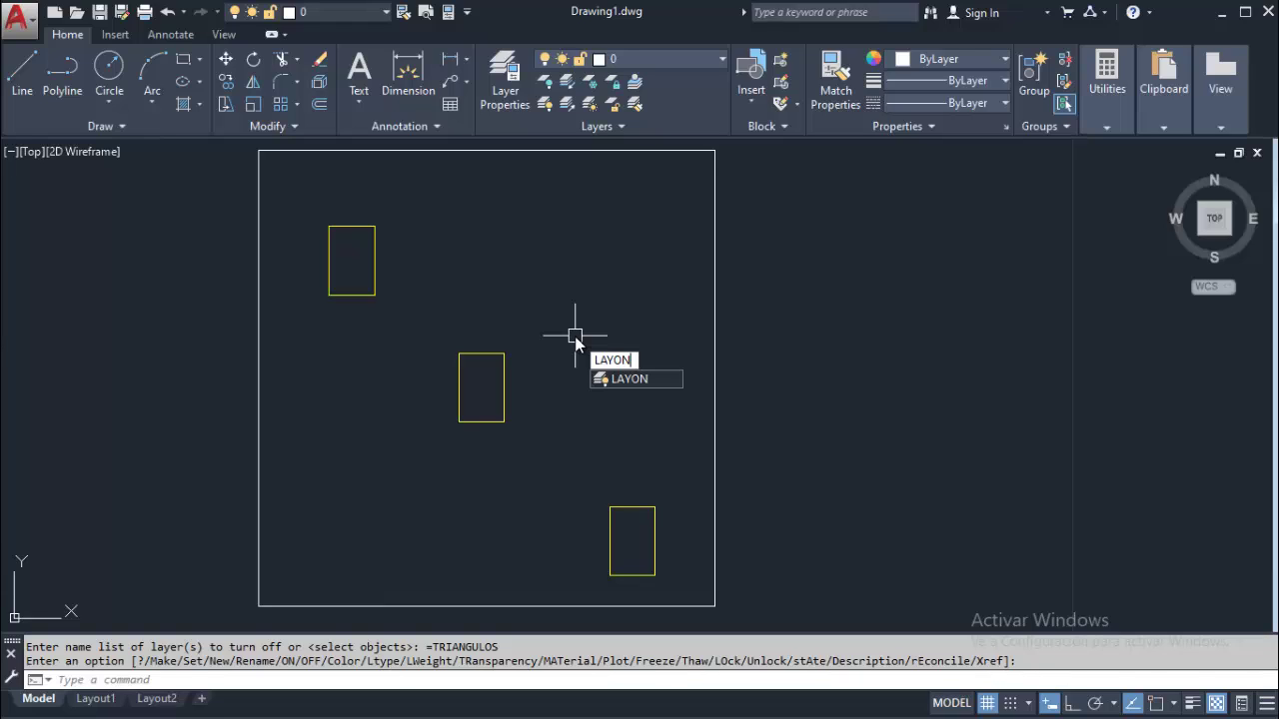
pyautogui.press('Return')
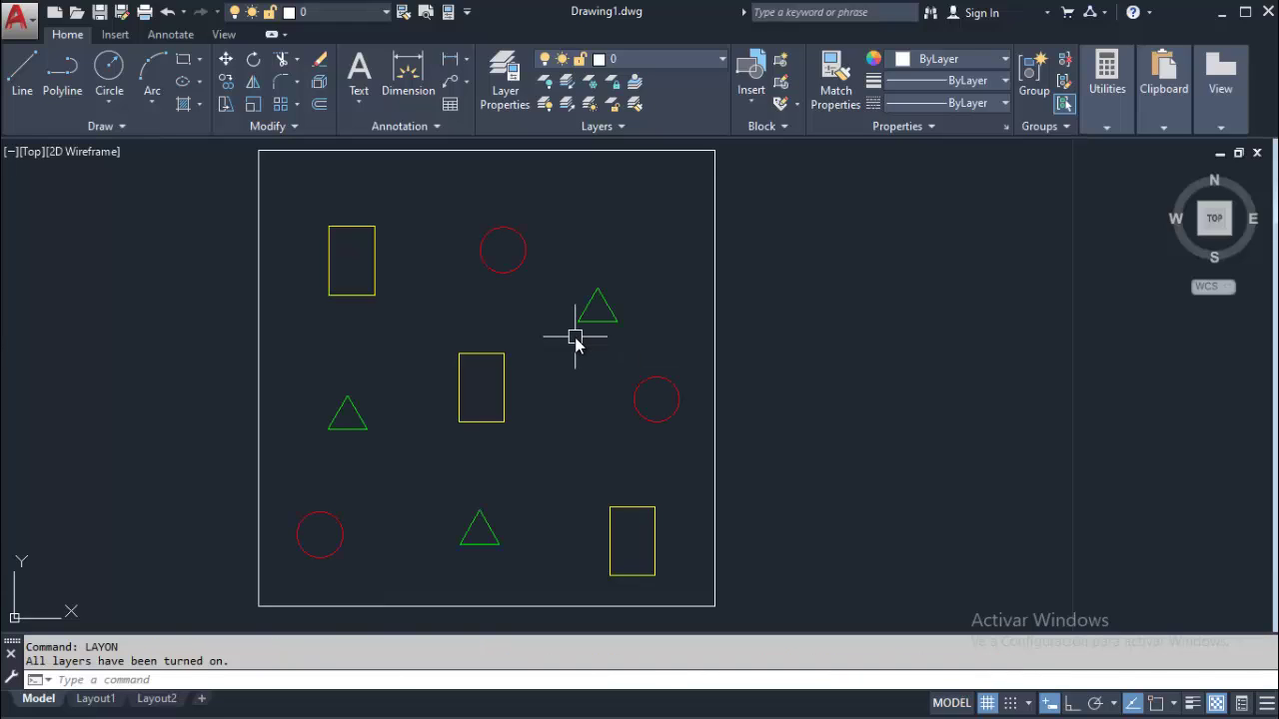